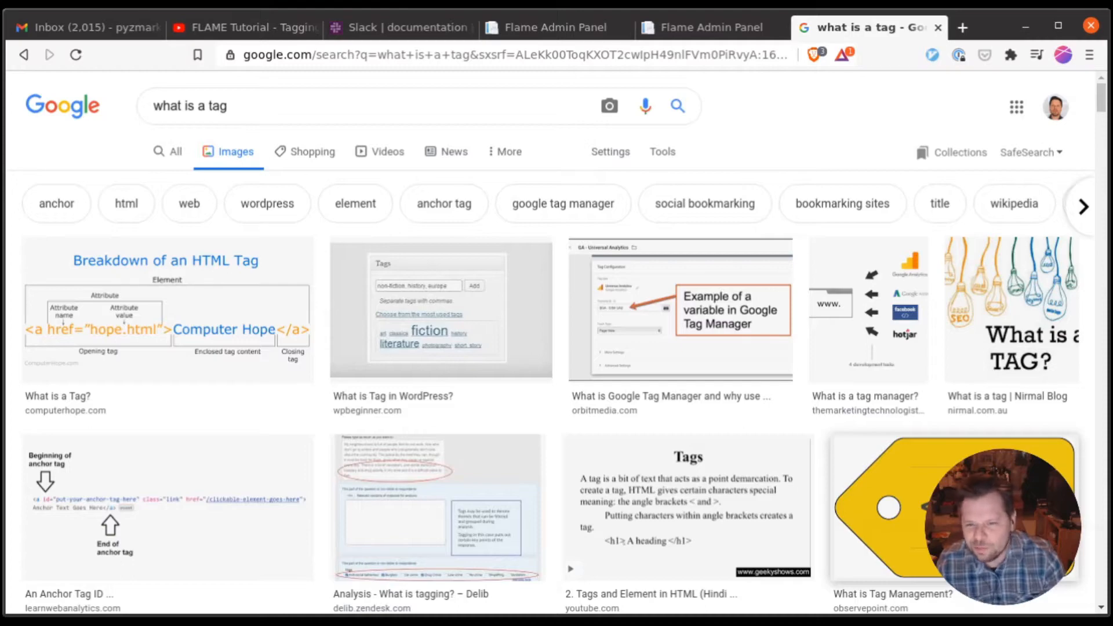
Browse the image results for "what is a tag" and switch to the Tags list in the FLAME admin panel.
scroll(891, 224, "down", 5)
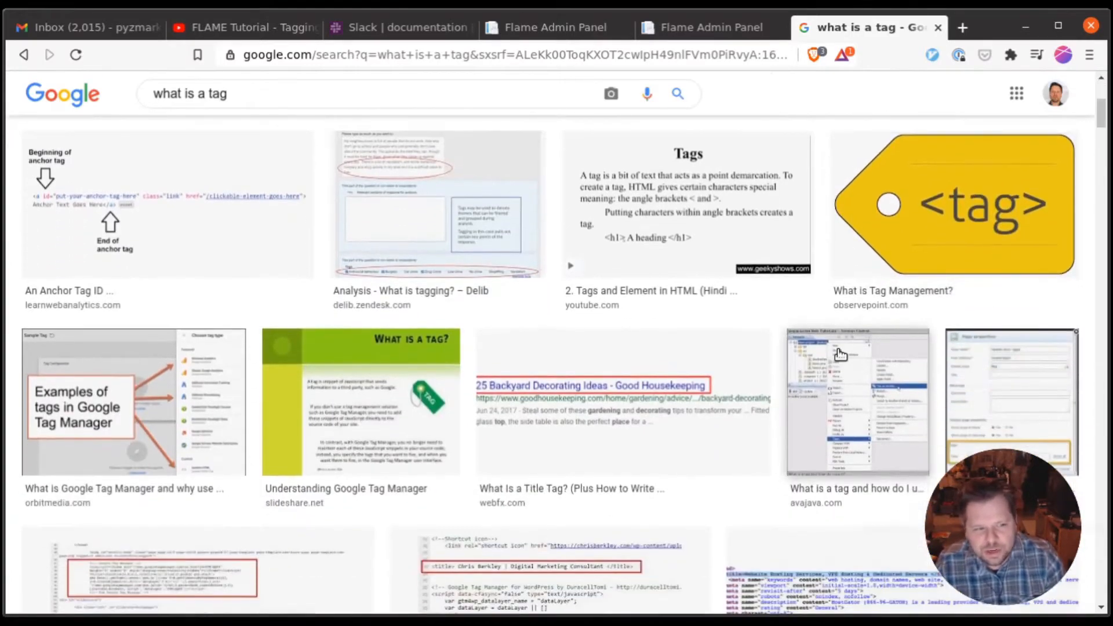
scroll(890, 224, "down", 10)
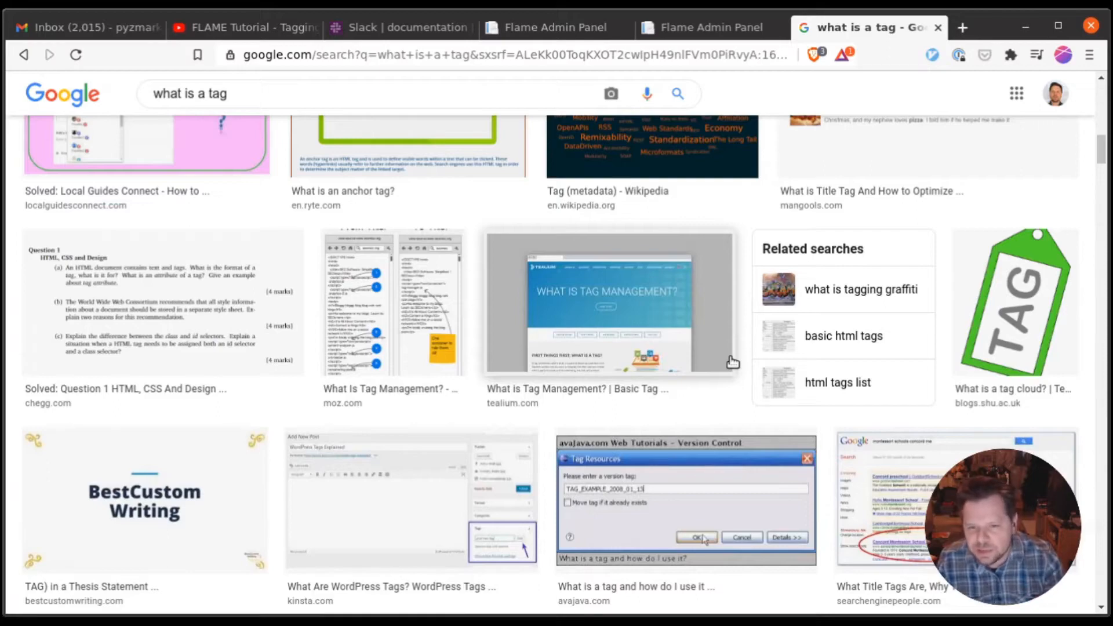
scroll(733, 365, "up", 15)
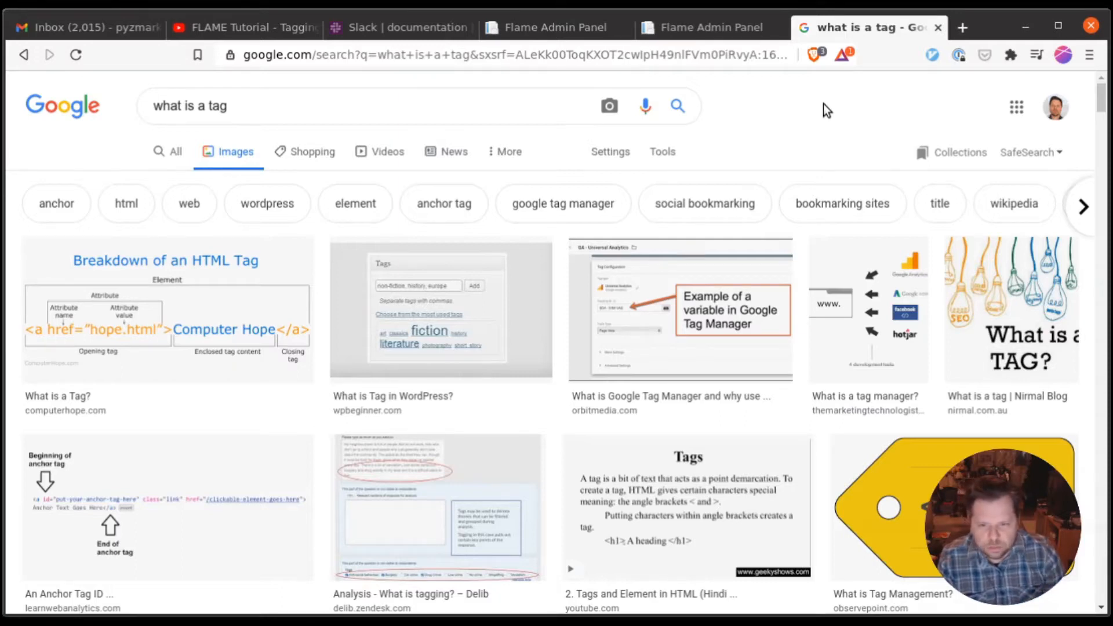
left_click(701, 29)
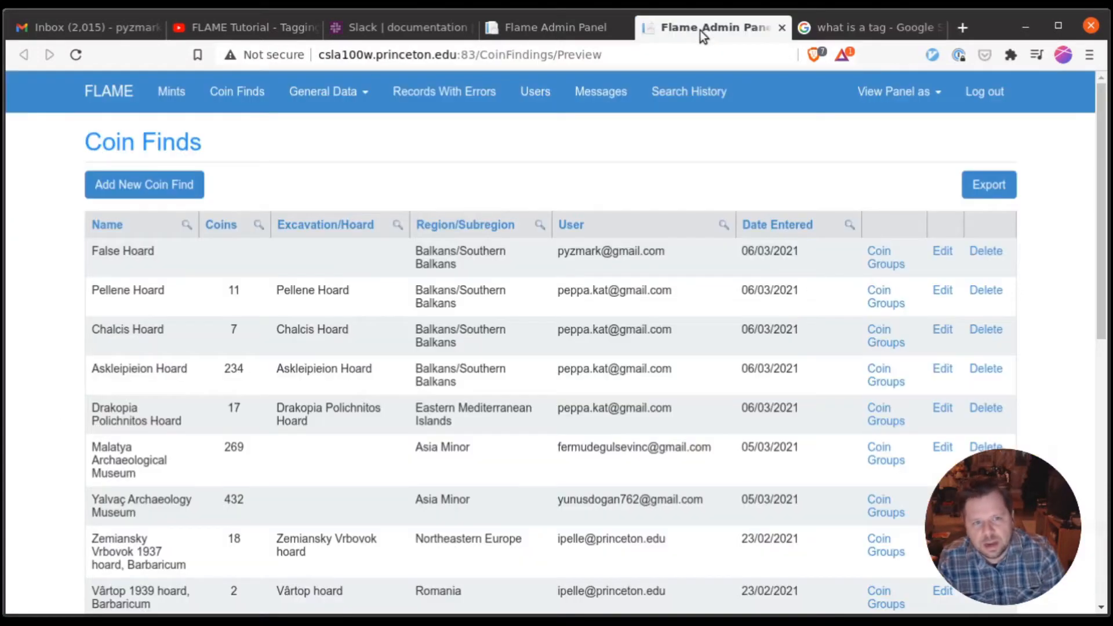
left_click(552, 27)
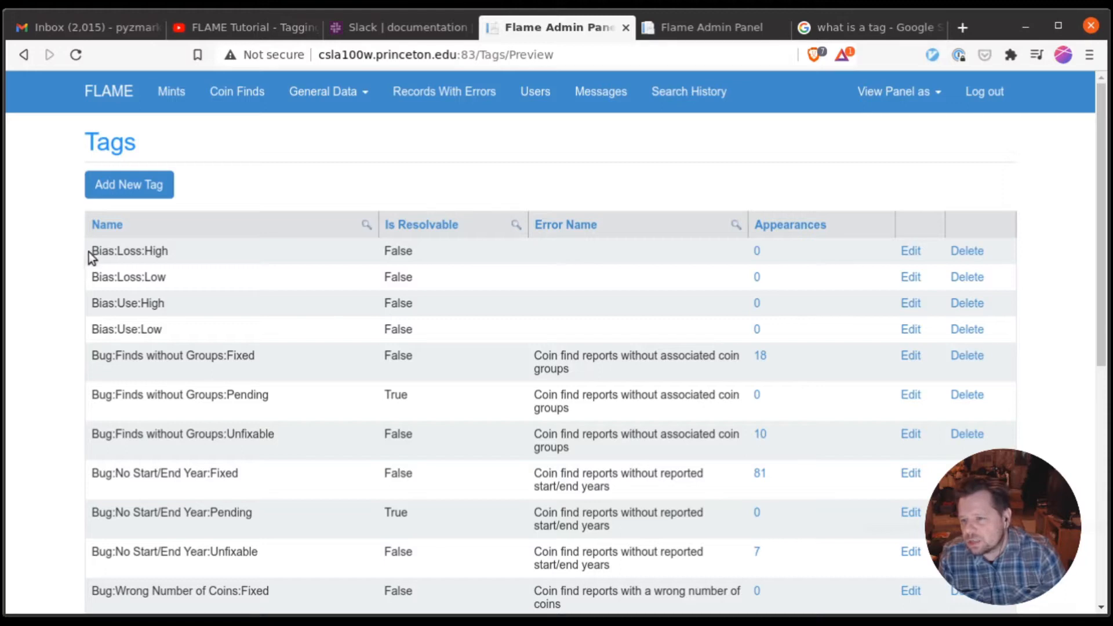
Examine the bias tags and the fixed, pending and unfixable variants of the "Bug:Finds without Groups" tag.
left_click_drag(91, 251, 175, 293)
left_click(58, 248)
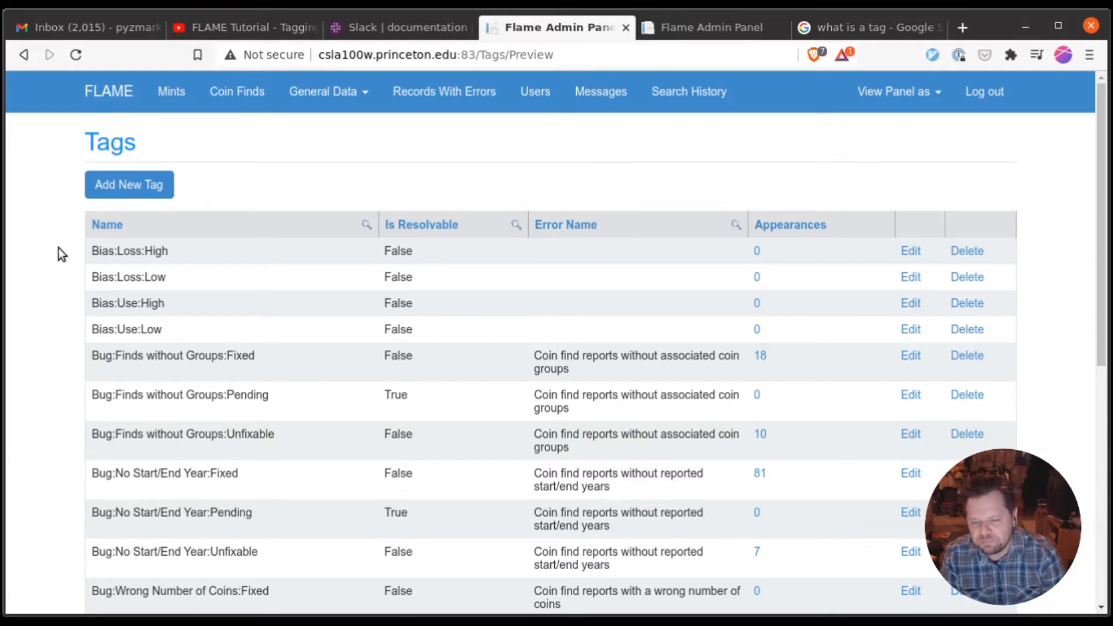
scroll(57, 248, "down", 3)
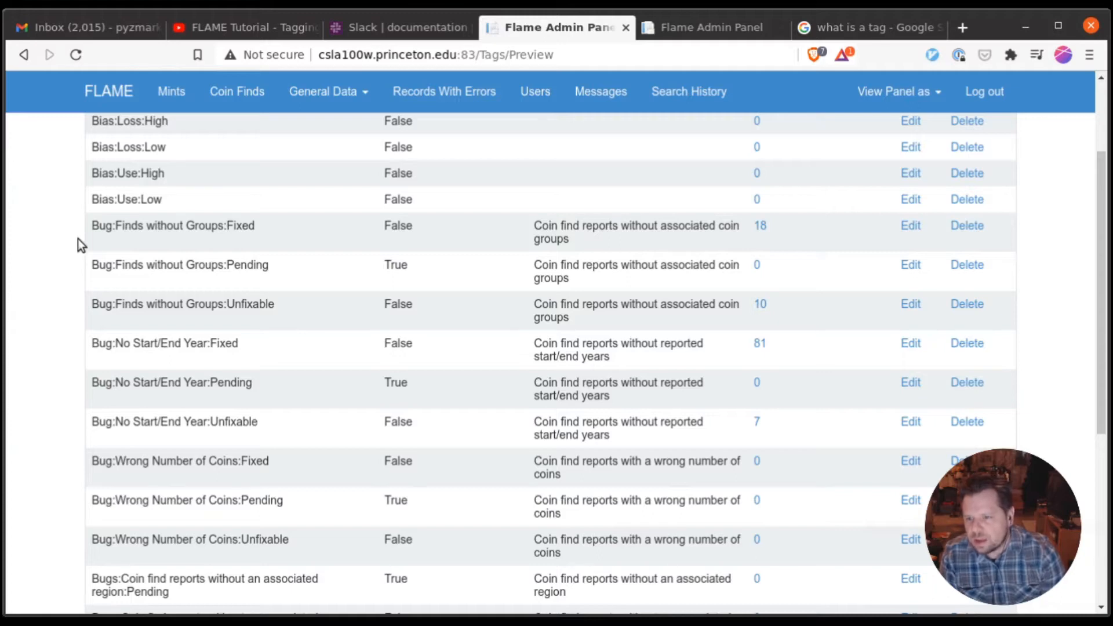
left_click_drag(92, 229, 98, 231)
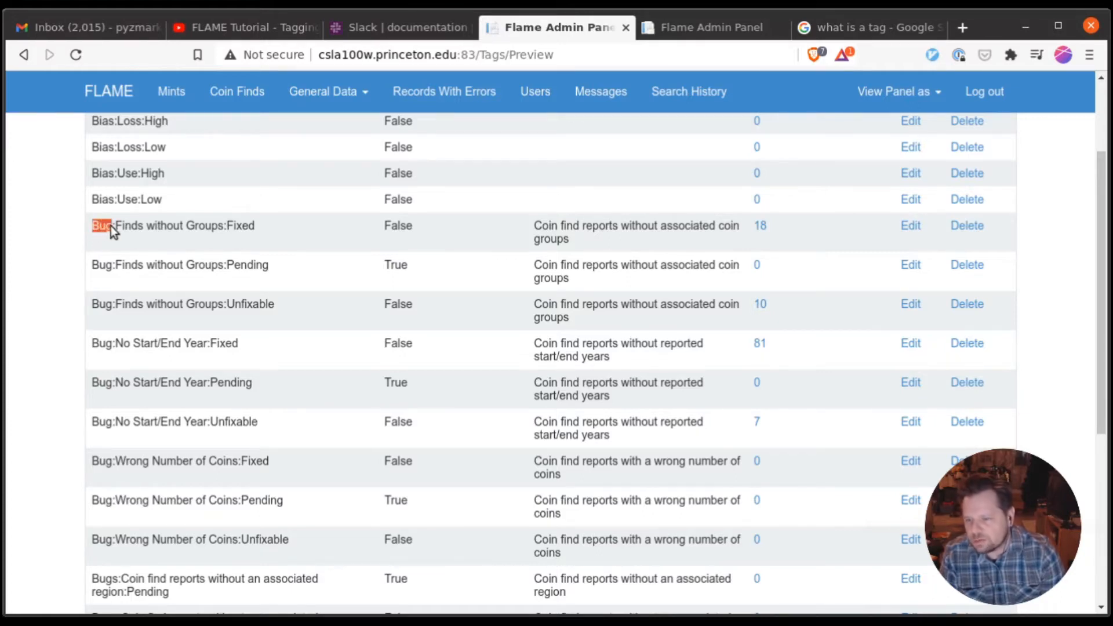
left_click(110, 225)
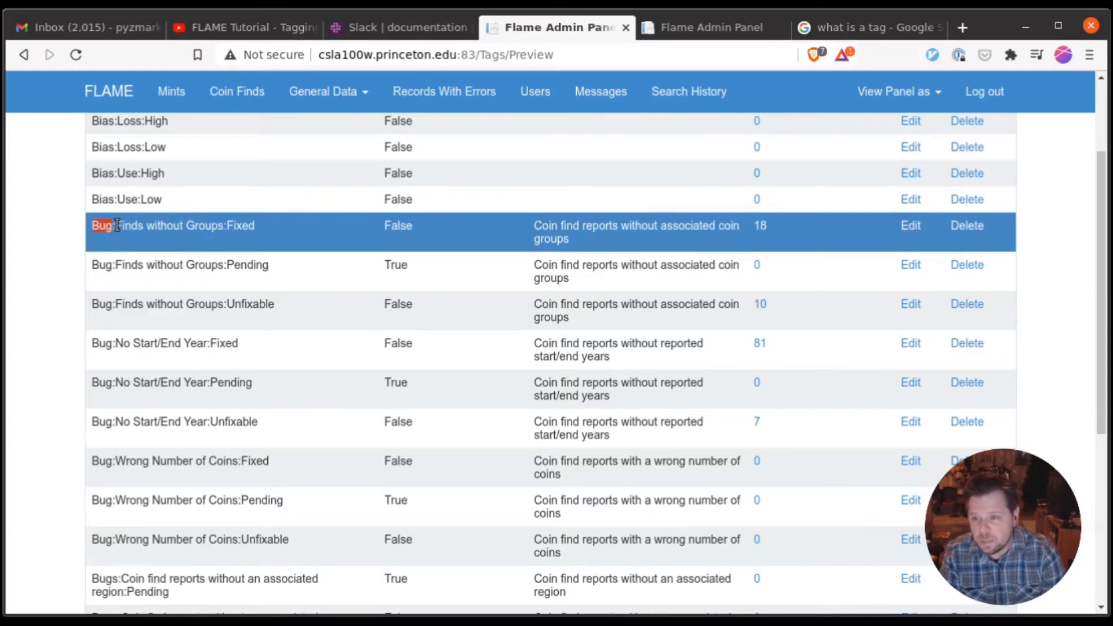
left_click_drag(116, 225, 222, 226)
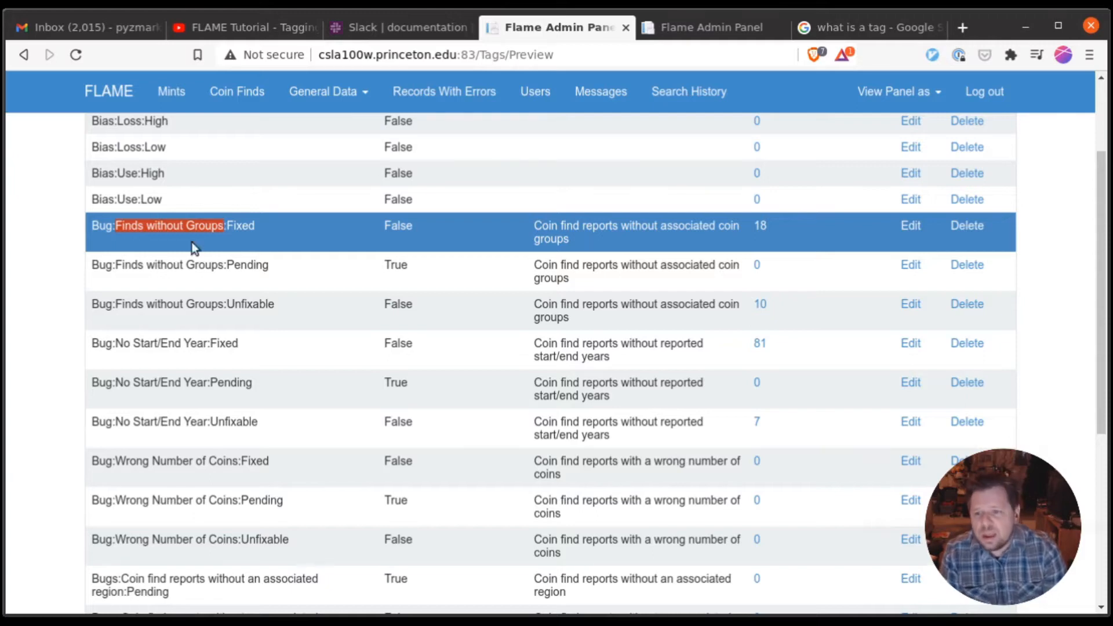
left_click_drag(227, 228, 254, 227)
left_click_drag(228, 267, 270, 264)
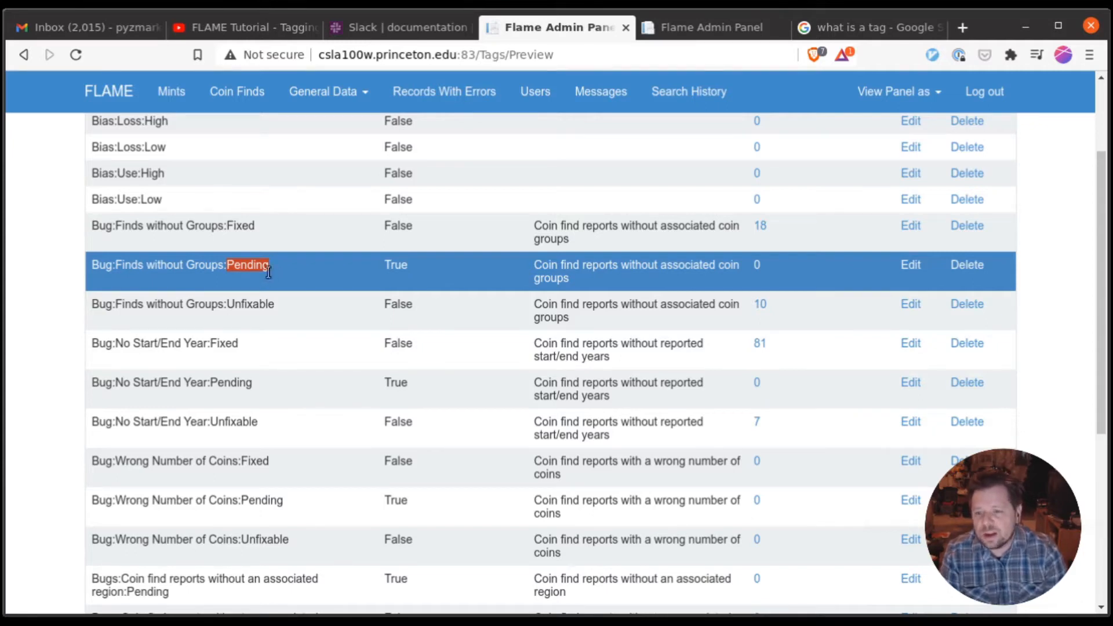
left_click_drag(226, 303, 273, 305)
left_click(287, 303)
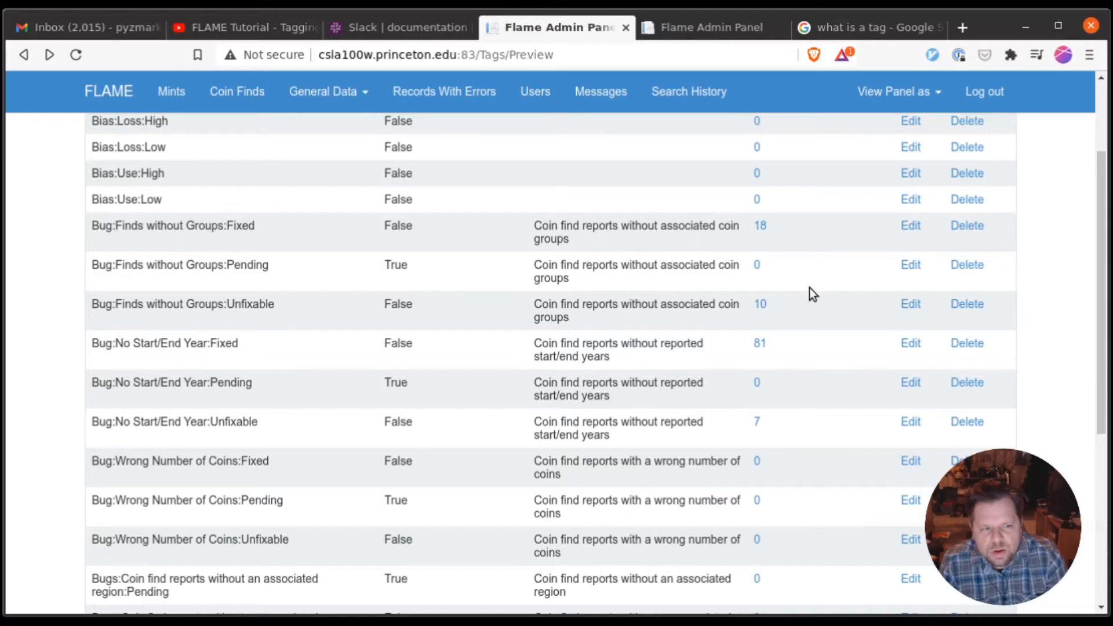
Start a new coin find record and name it "False Hoard".
left_click(247, 97)
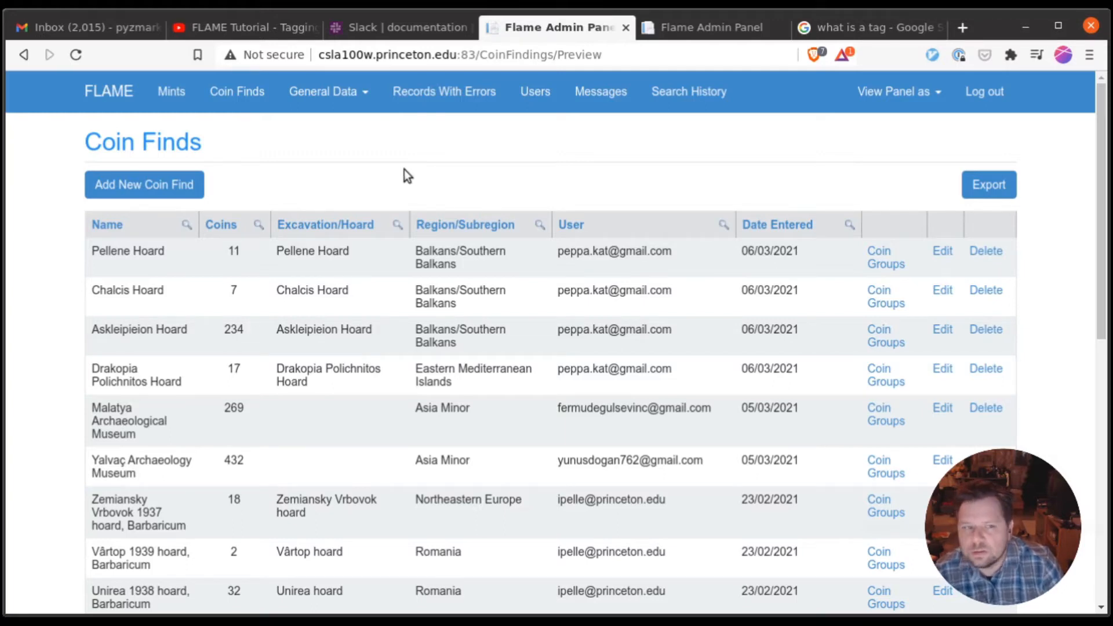
left_click(137, 187)
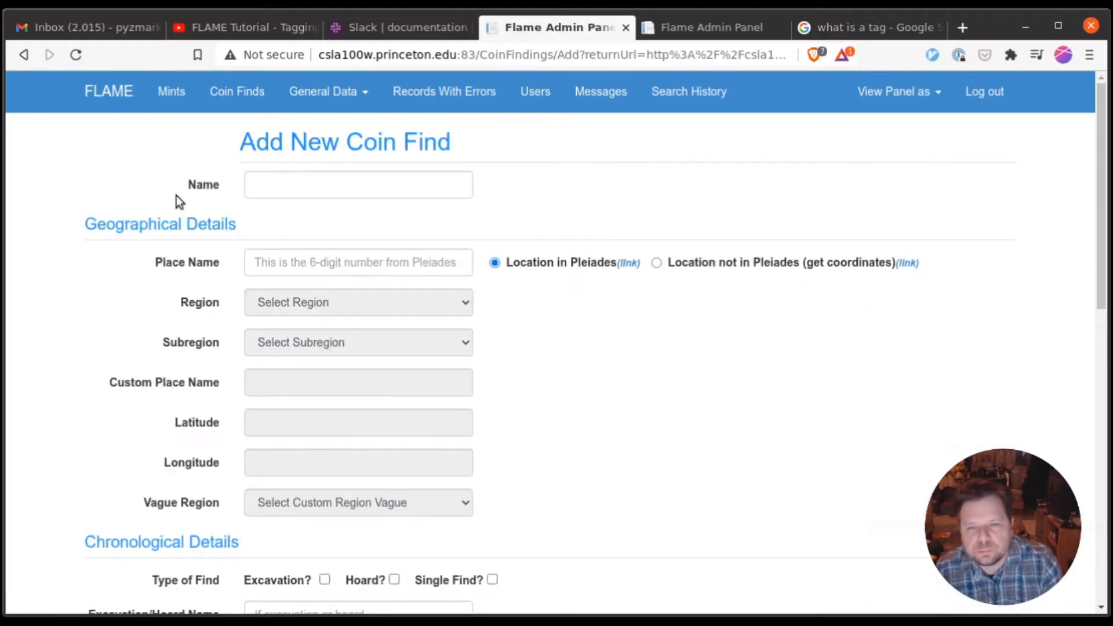
left_click(281, 179)
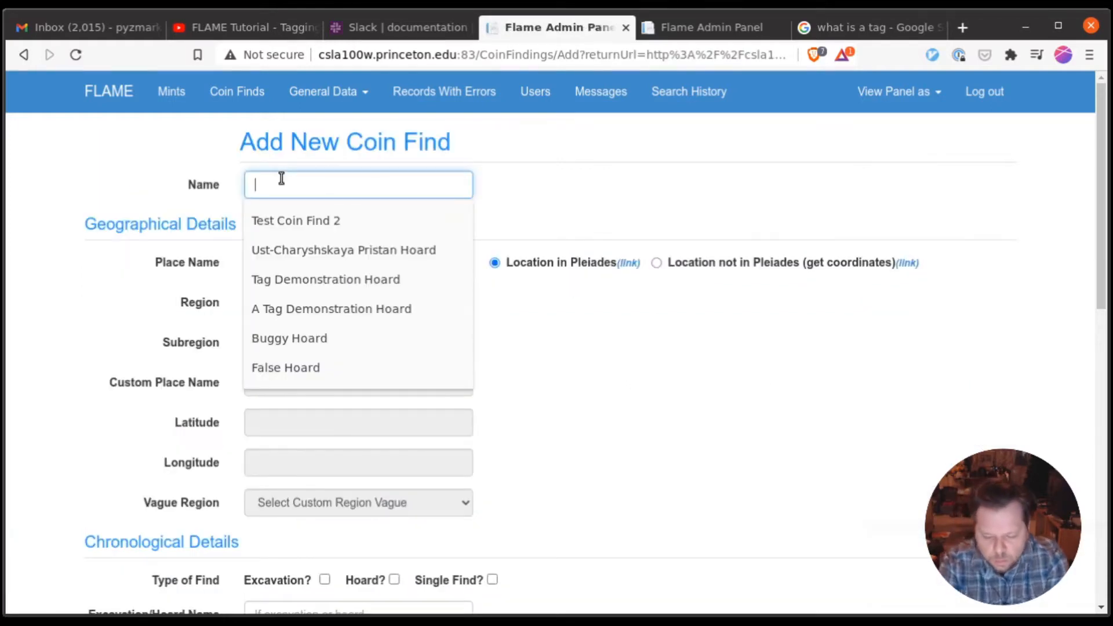
type("False Hoard")
left_click(657, 215)
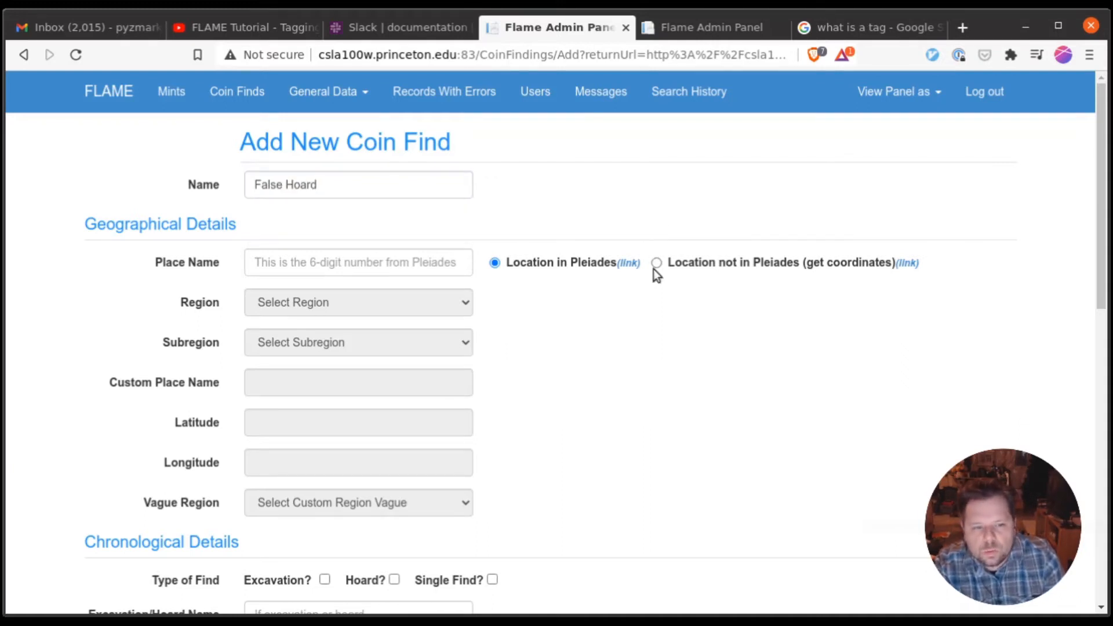
Set the new coin find's place to Pleiades number 579885.
left_click(316, 254)
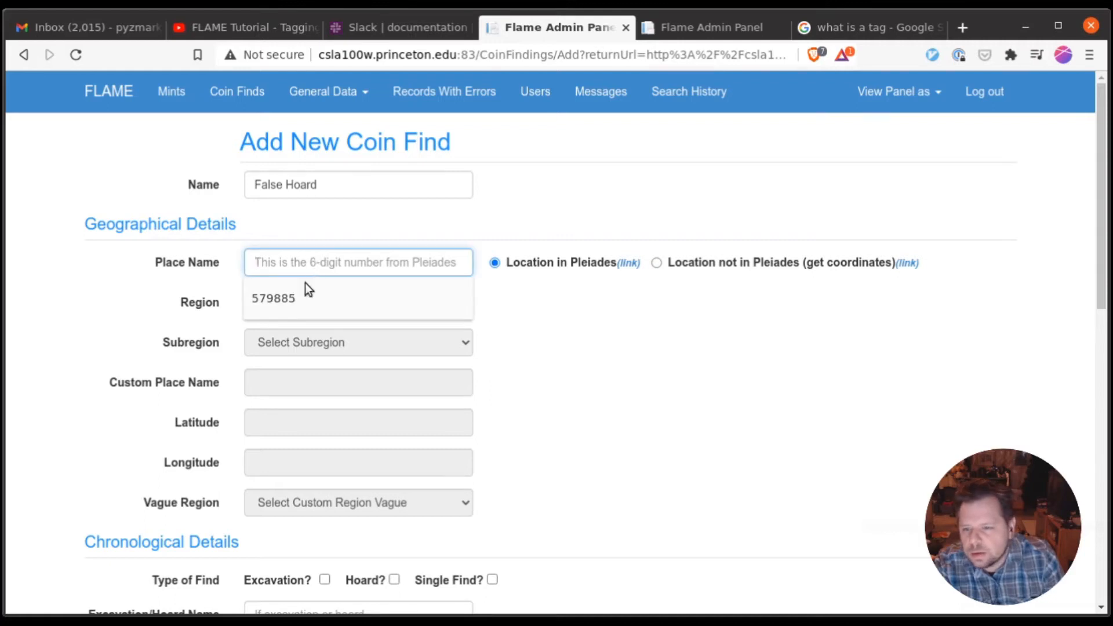
left_click(308, 282)
left_click(109, 289)
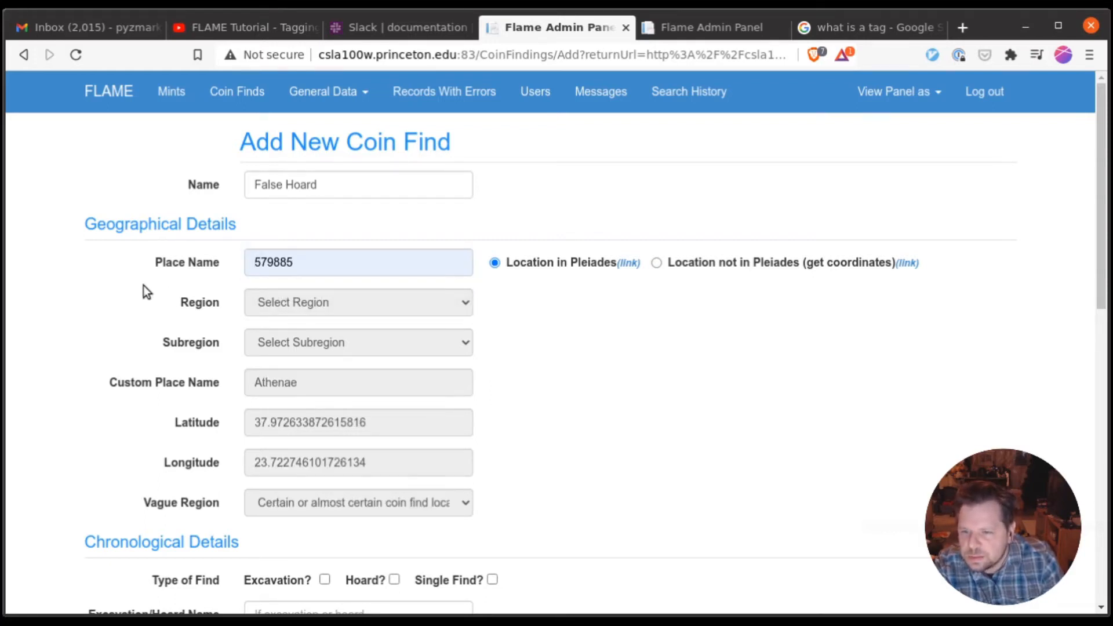
Mark the find type as a hoard and set the excavation/hoard name to "False".
scroll(144, 285, "down", 5)
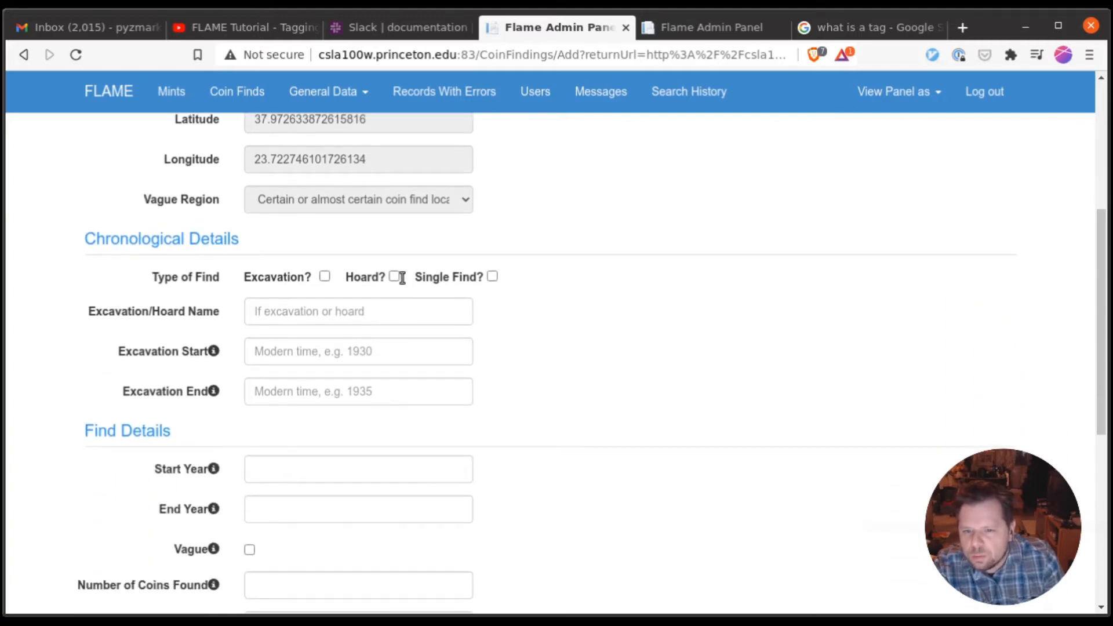
left_click(395, 277)
left_click(382, 311)
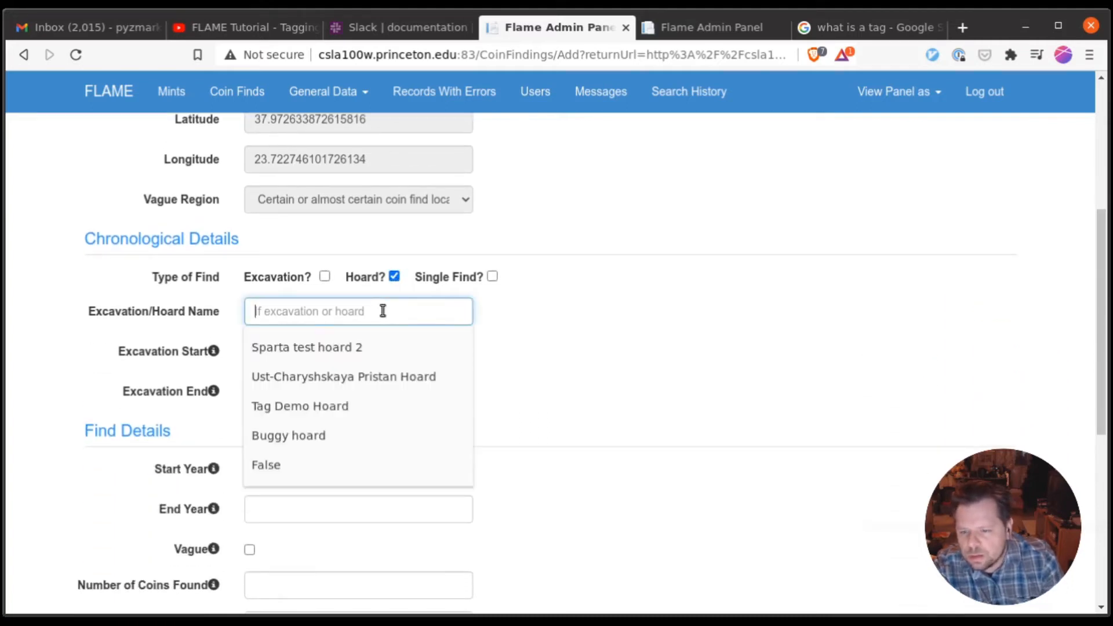
type("Flase")
key("BackSpace")
key("BackSpace")
key("BackSpace")
key("BackSpace")
type("alse")
key("Tab")
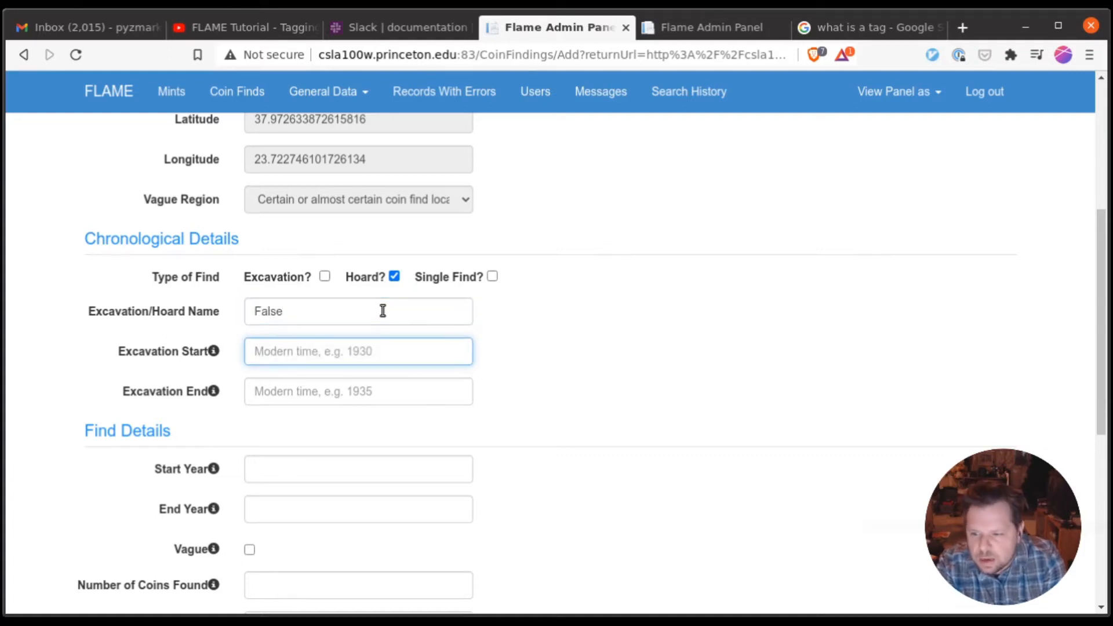
Set both the excavation start and the excavation end to 1930.
type("1930")
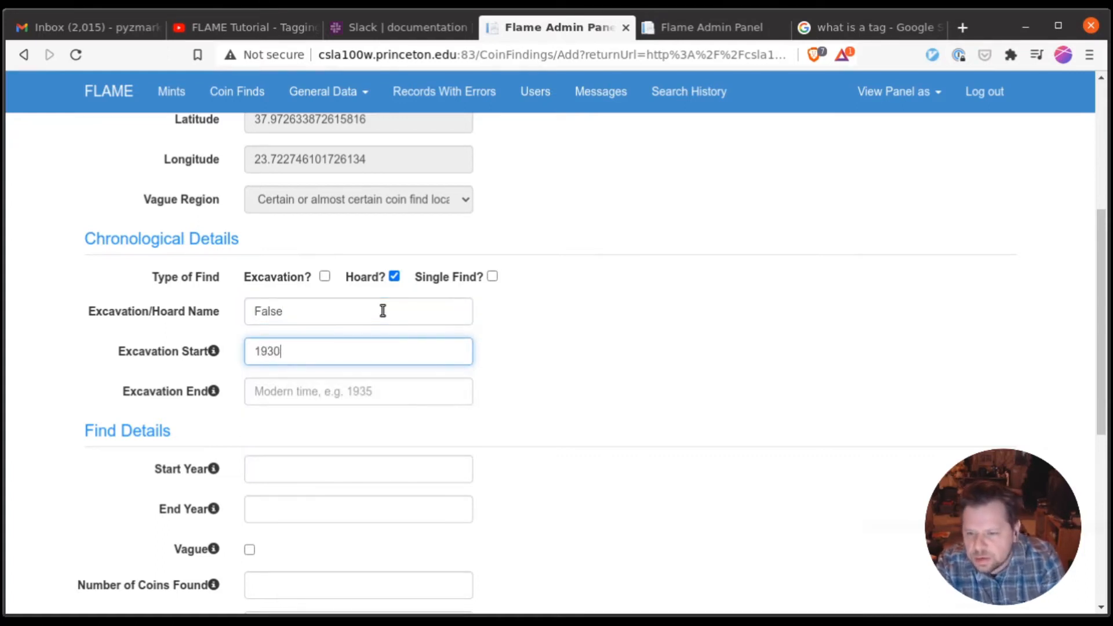
left_click(401, 393)
type("1930")
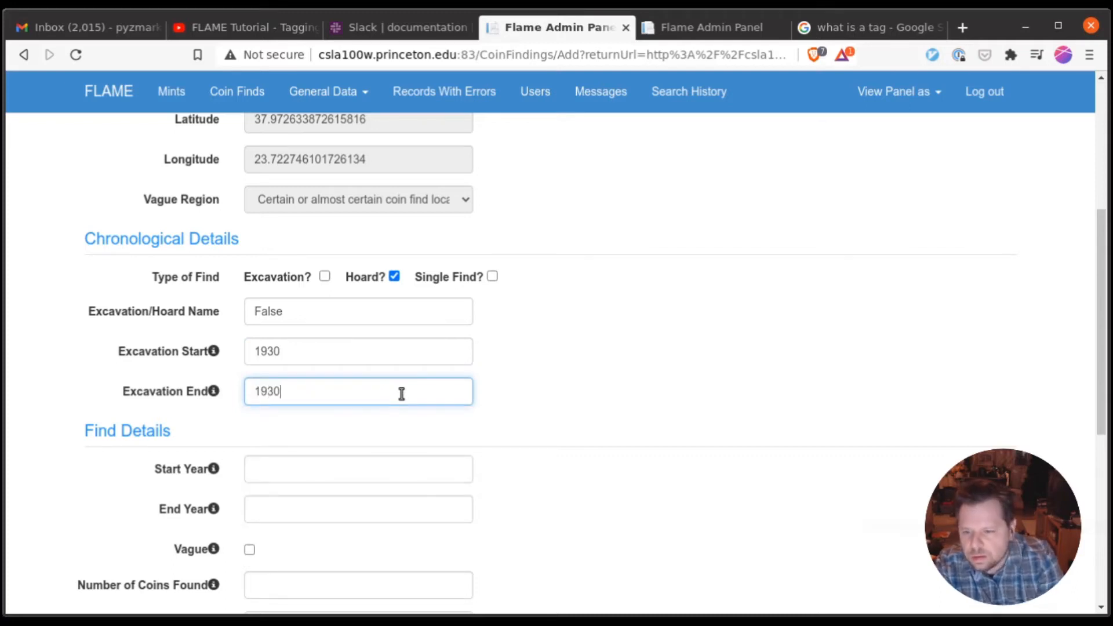
In the find details, set the start year to 400 and the end year to 500.
scroll(353, 341, "down", 3)
left_click(315, 297)
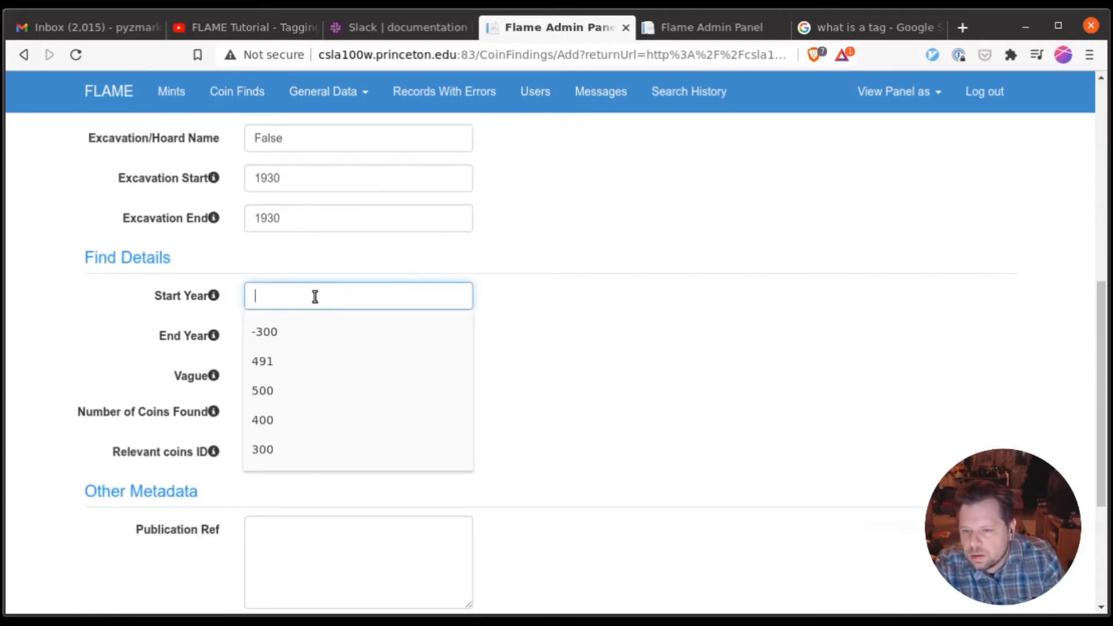
type("400")
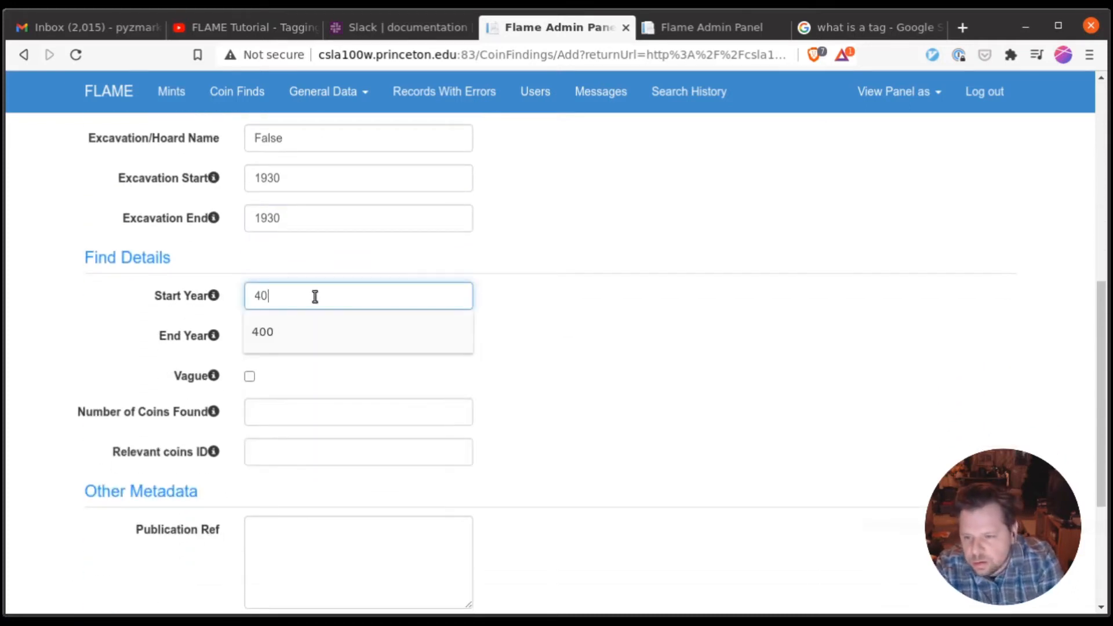
left_click(353, 336)
type("500")
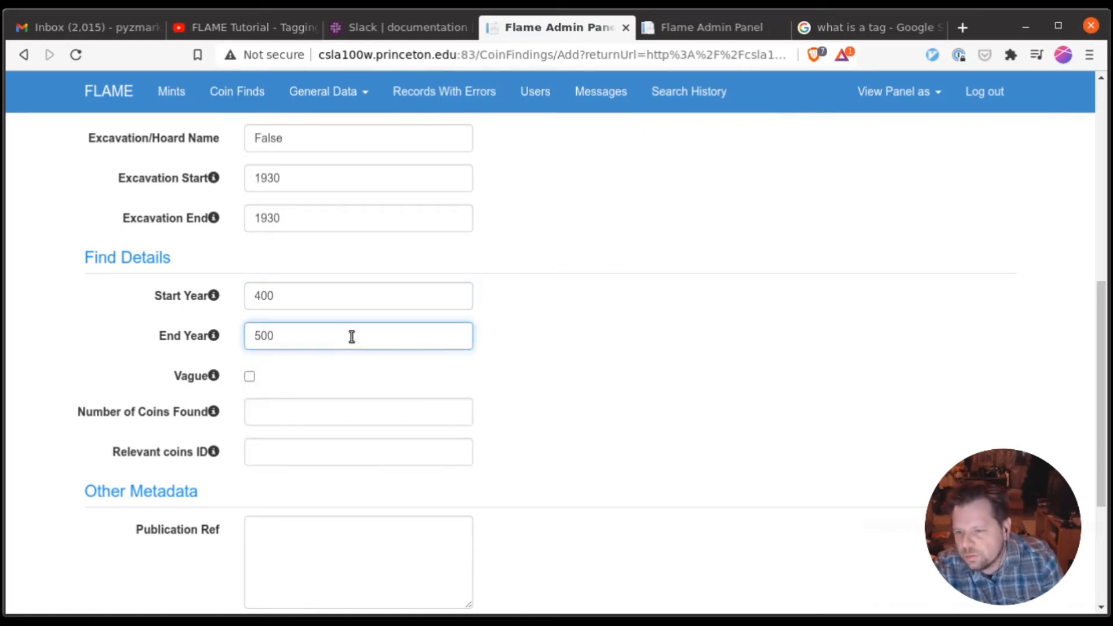
Set the number of coins found to 100 and the relevant coins ID to 20-40.
left_click(290, 411)
type("100")
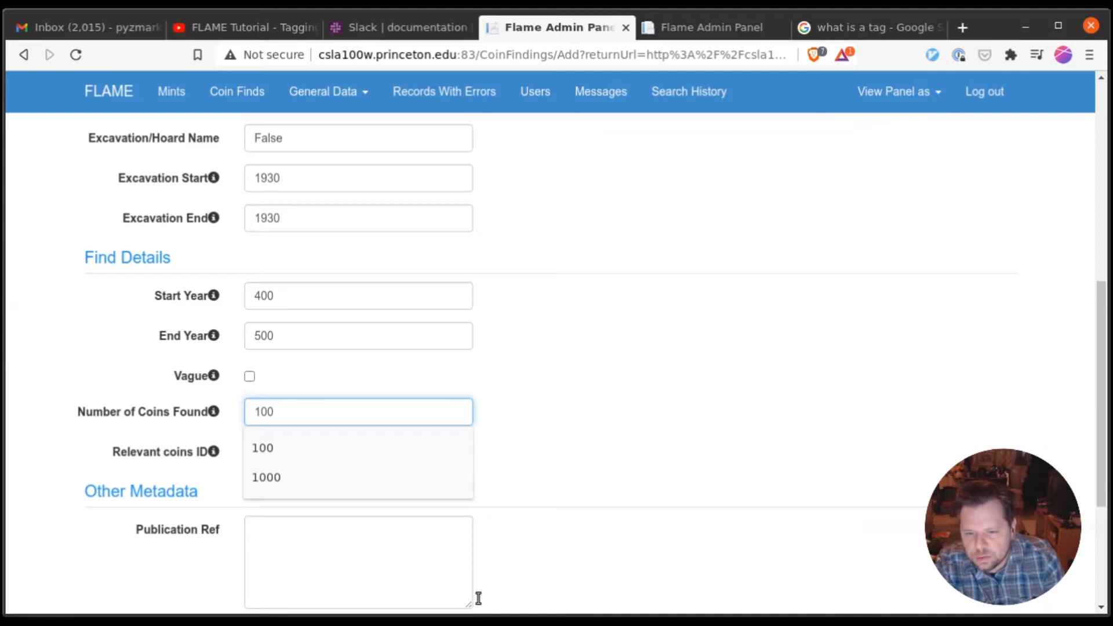
left_click(381, 459)
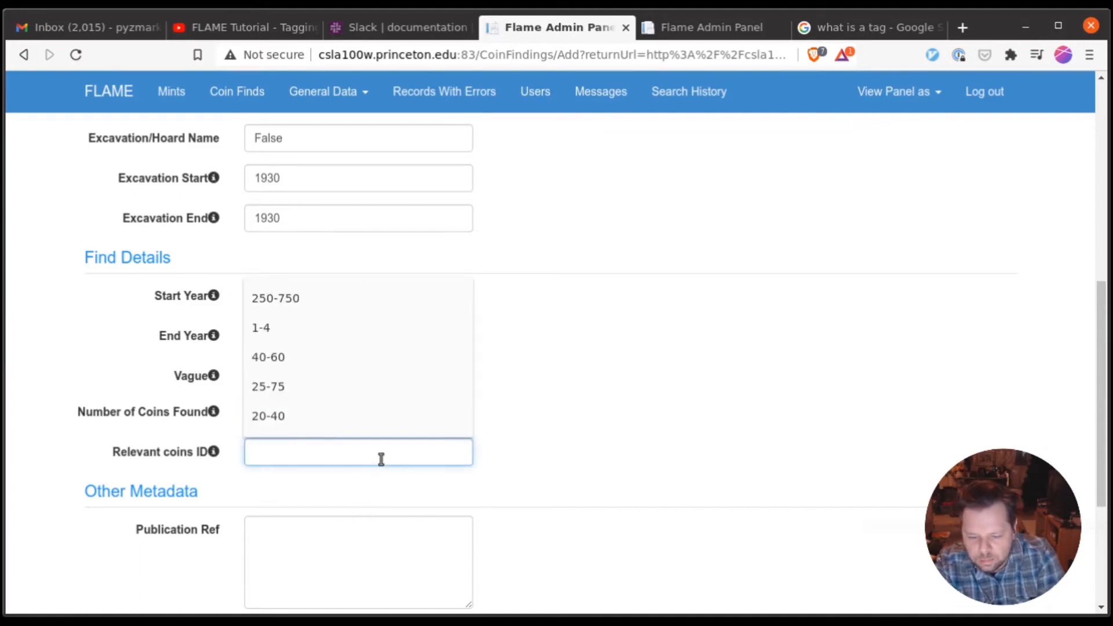
type("20-40")
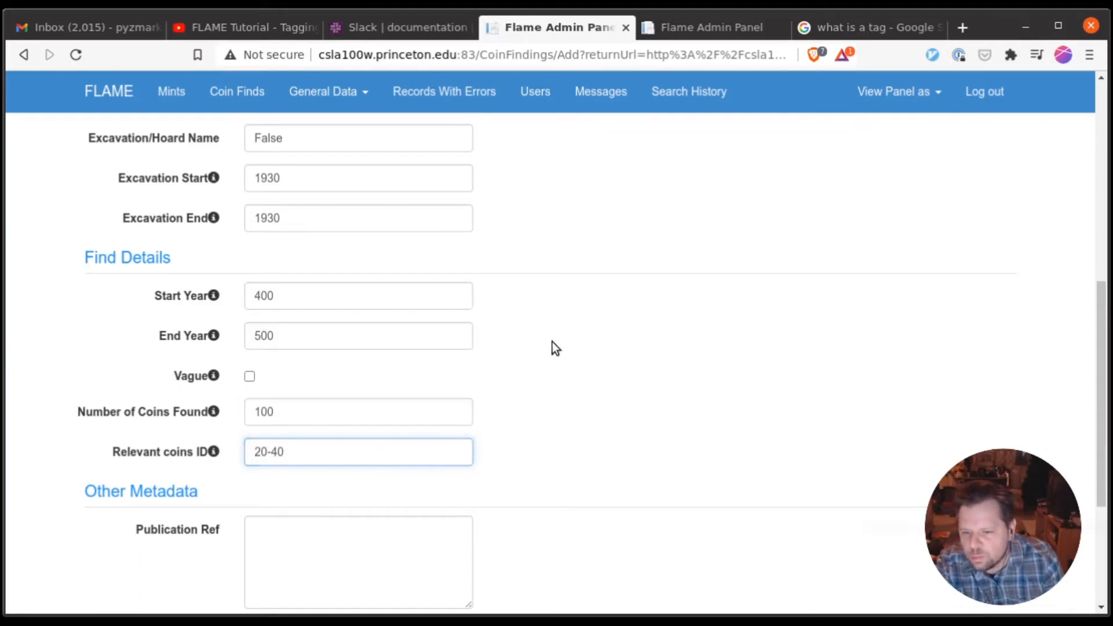
left_click(552, 342)
Enter an author surname with the year 1976 as the publication reference and save the coin find.
scroll(551, 342, "down", 4)
left_click(278, 345)
type("Smith 1976")
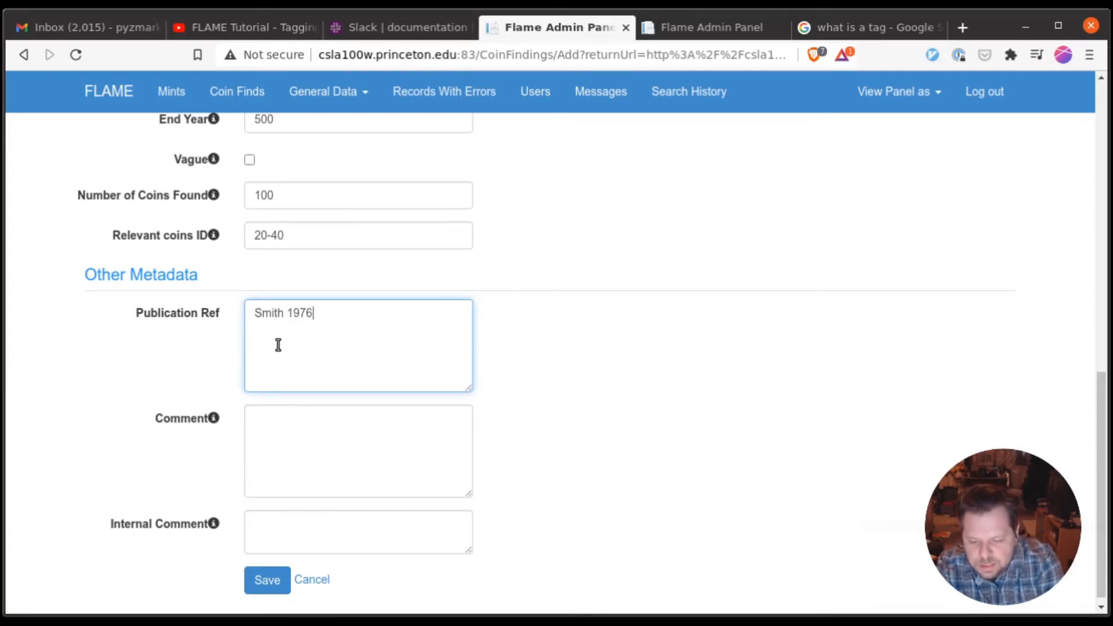
left_click(601, 395)
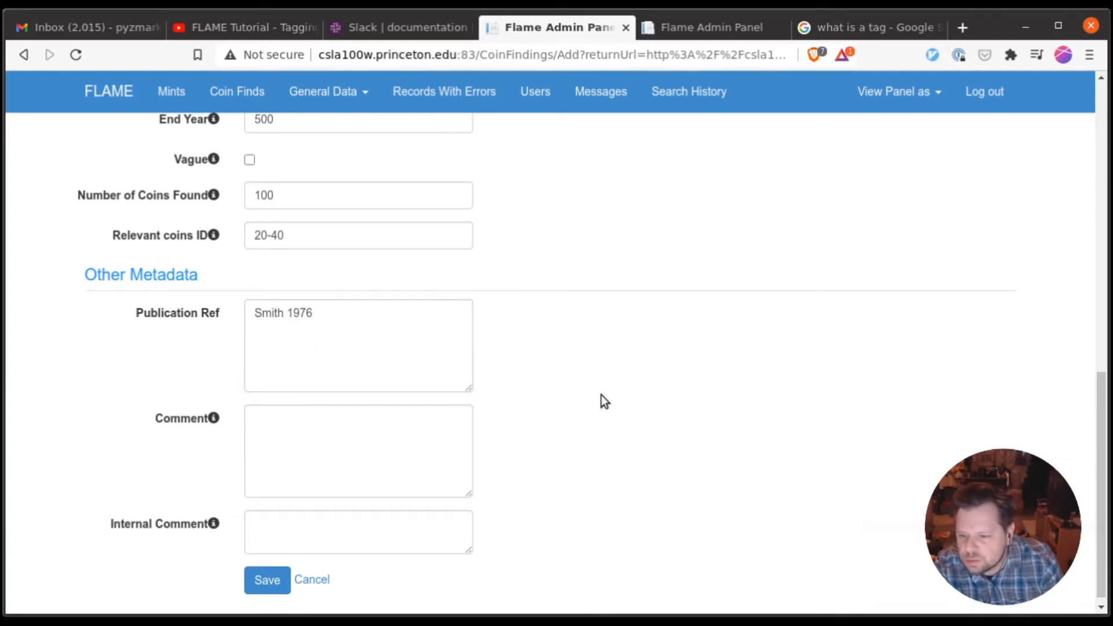
scroll(589, 391, "down", 1)
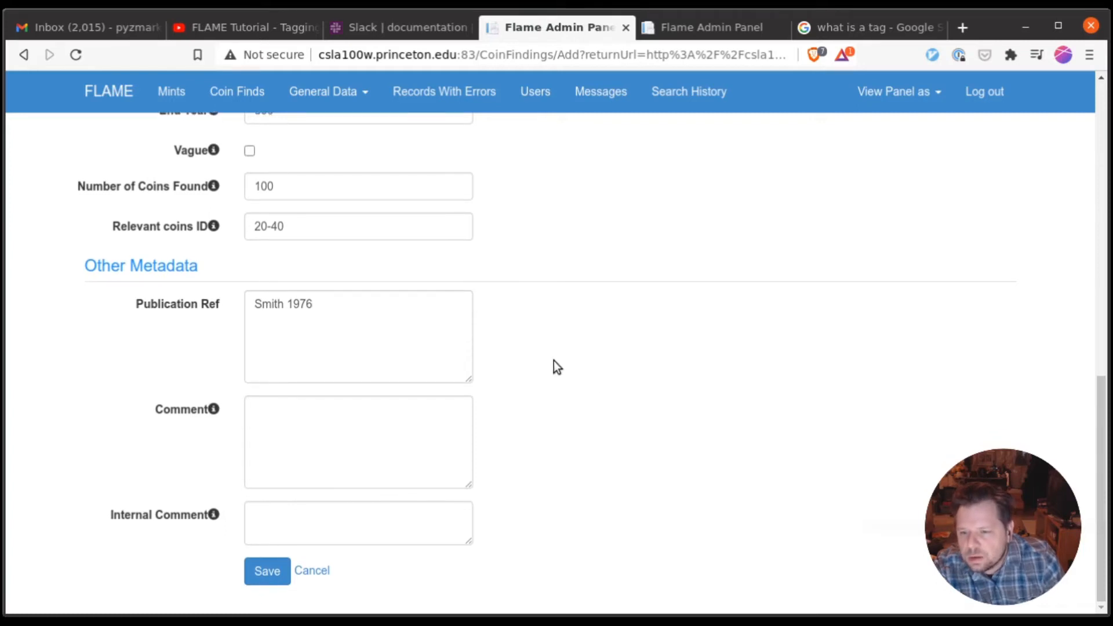
left_click(265, 571)
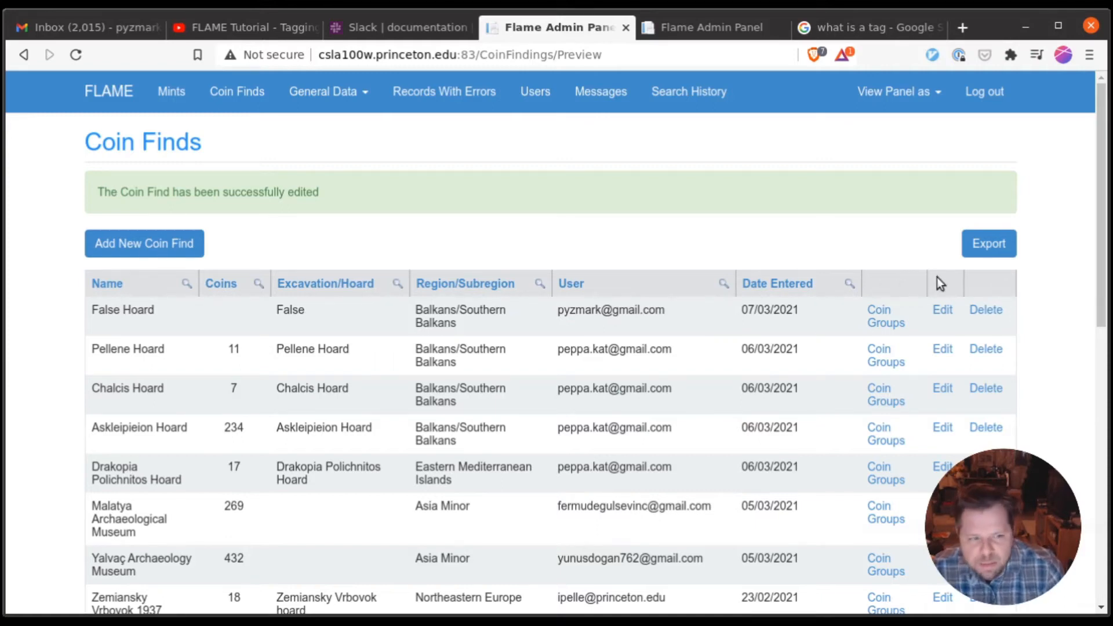
Open the False Hoard record for editing and check the tag assigned to it.
left_click(940, 310)
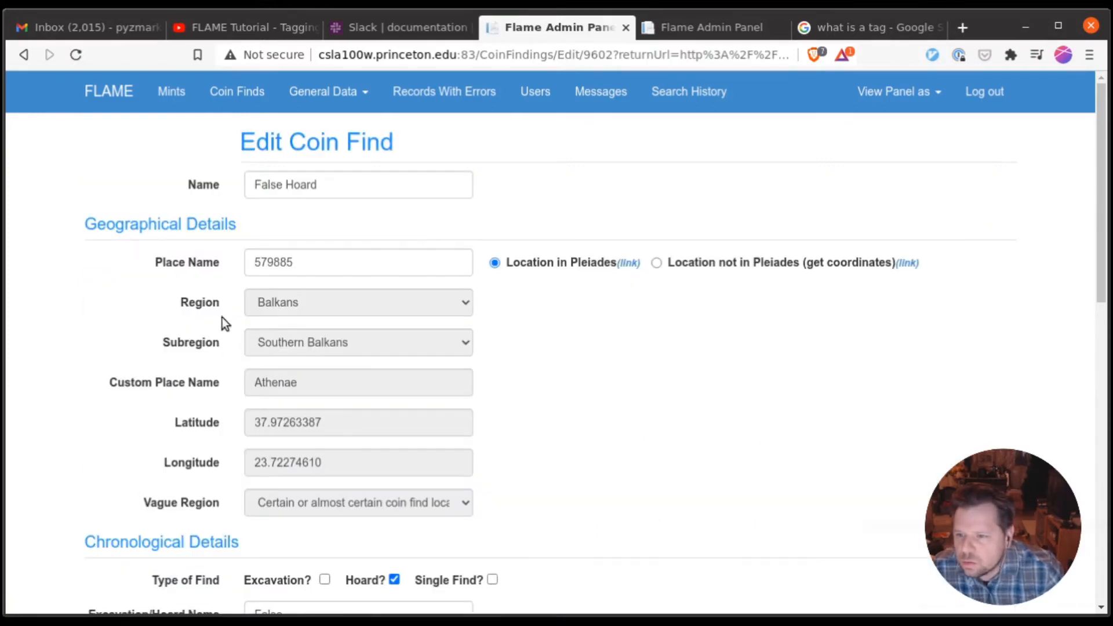
scroll(166, 322, "down", 12)
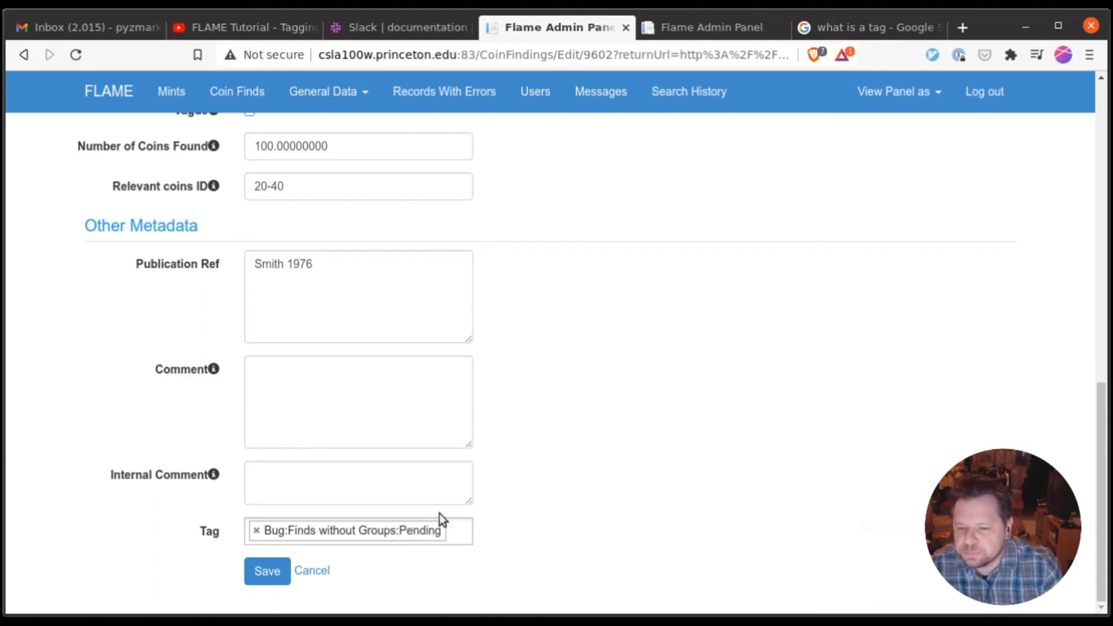
Save the False Hoard coin find and open a blank form for adding a coin group to it.
scroll(479, 489, "up", 12)
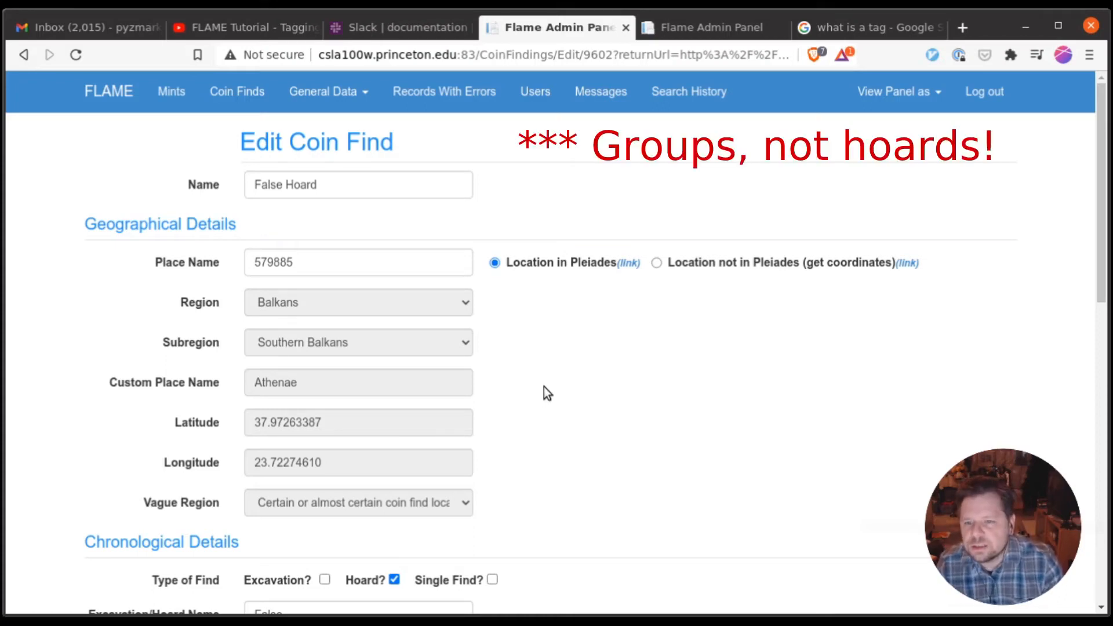
scroll(543, 387, "down", 15)
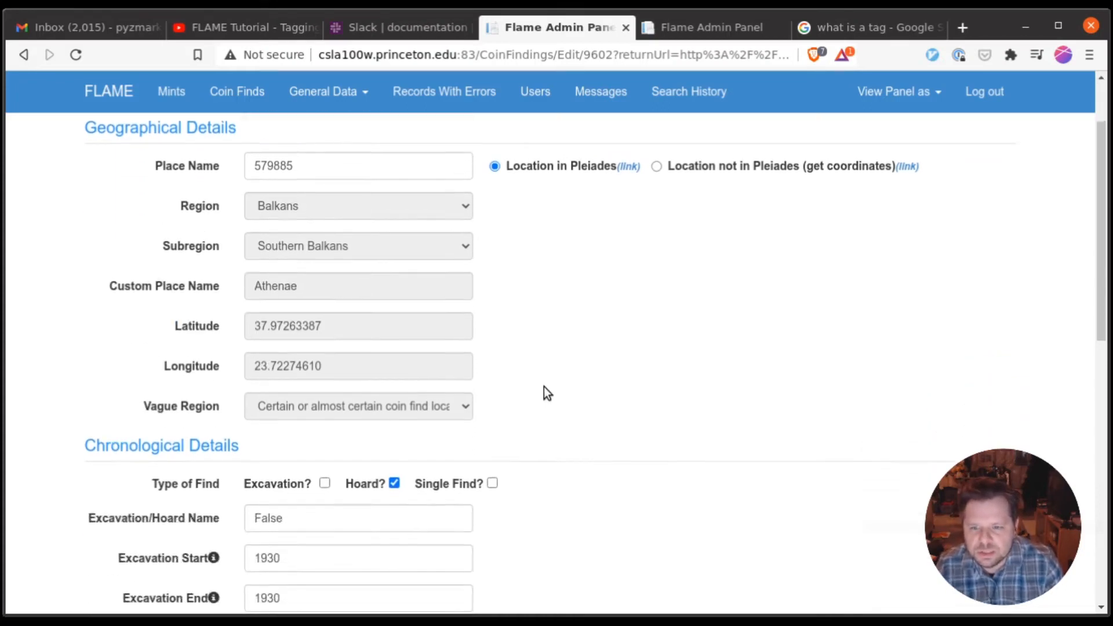
left_click(252, 579)
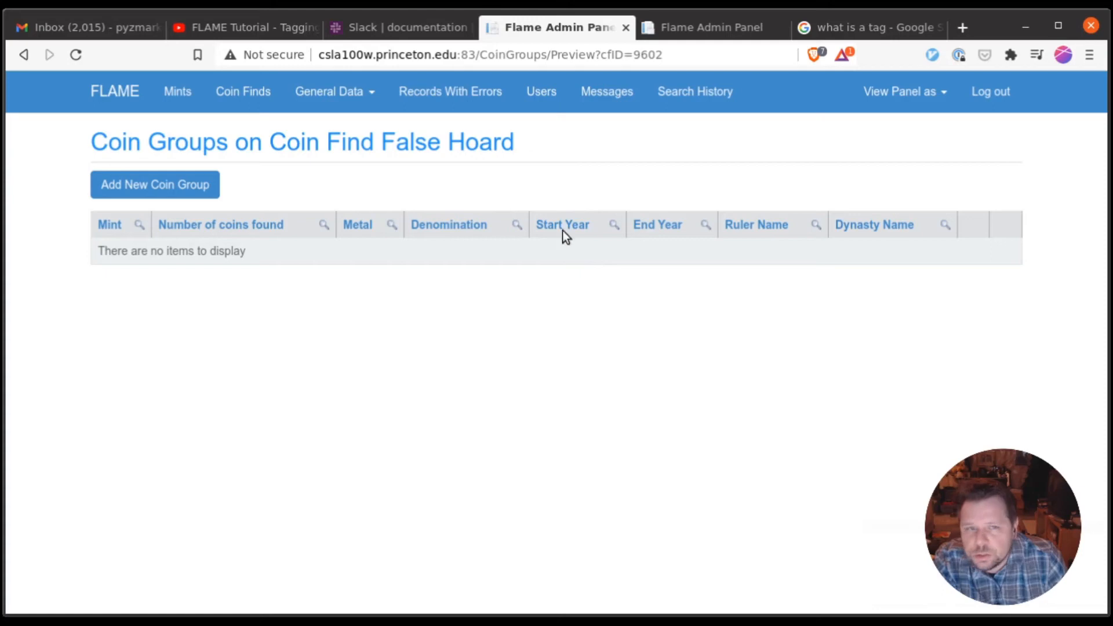
left_click(181, 185)
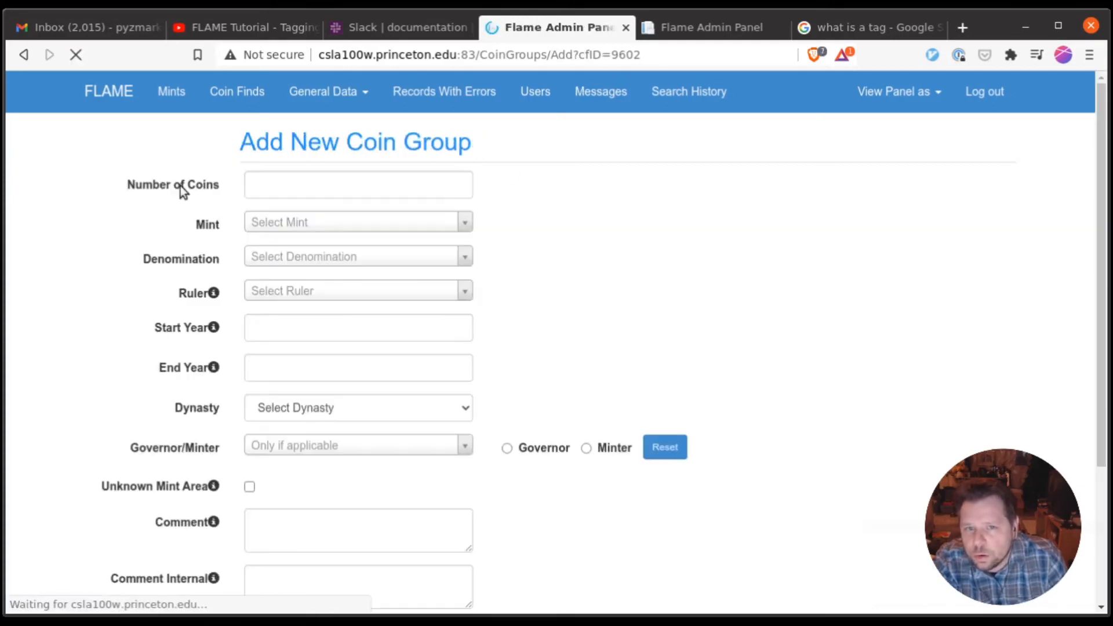
Set the new coin group's number of coins to 2 and its mint to Constantinople/Kostantinopolis/Istanbul.
left_click(301, 192)
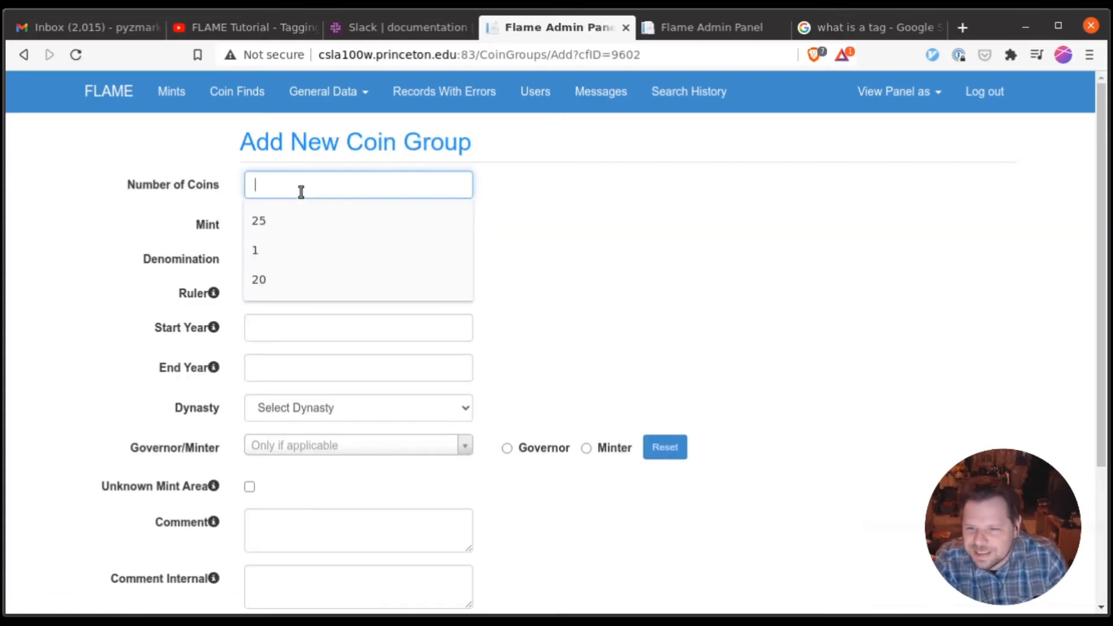
type("20")
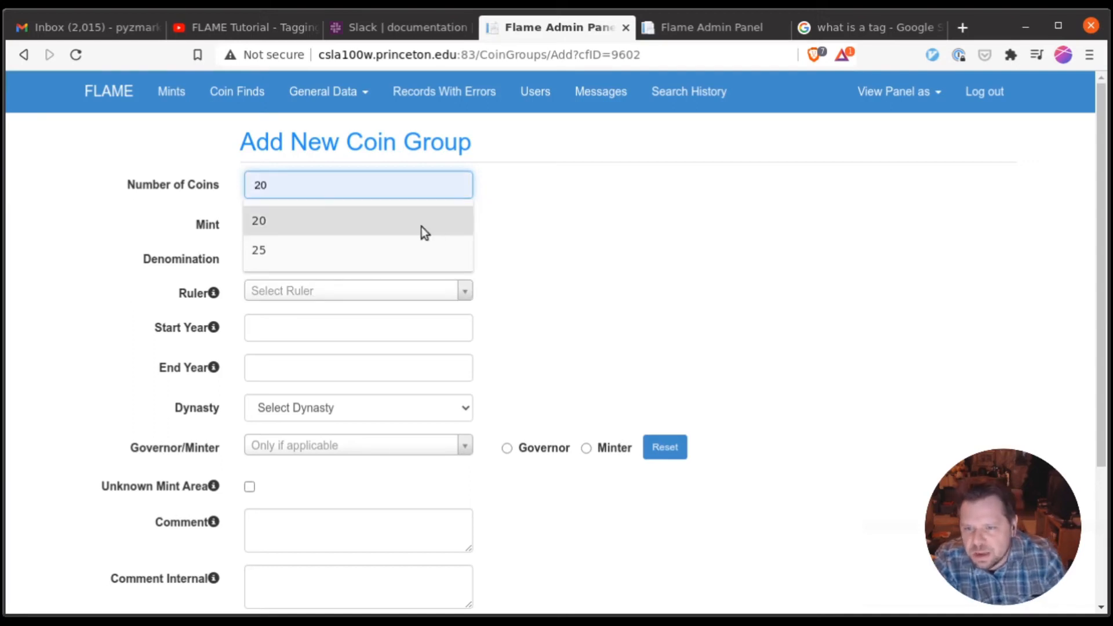
left_click(518, 214)
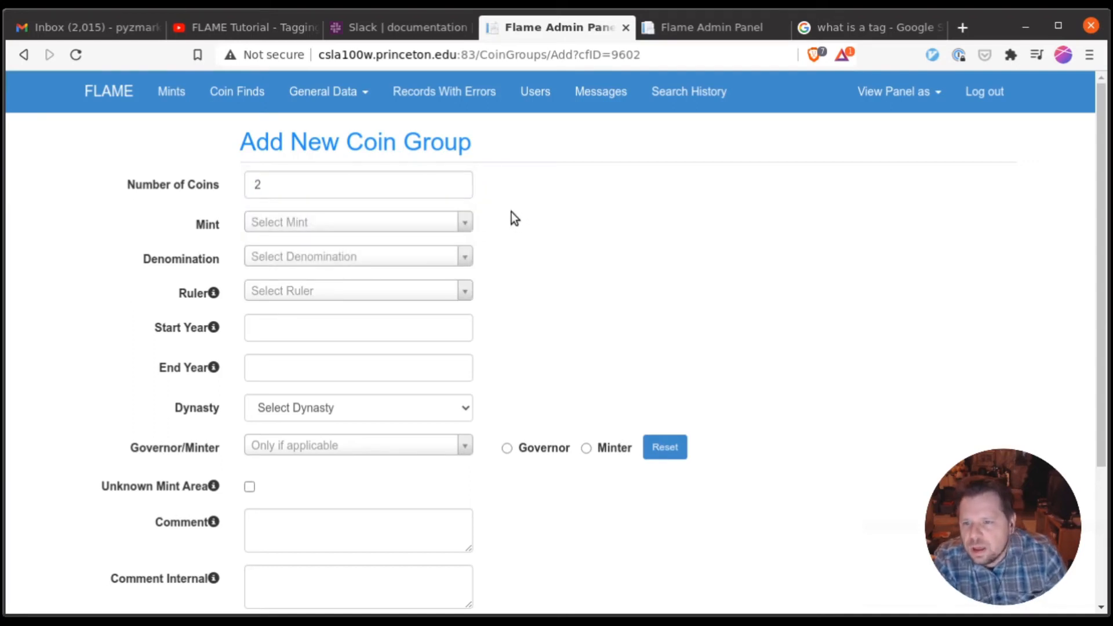
left_click(460, 222)
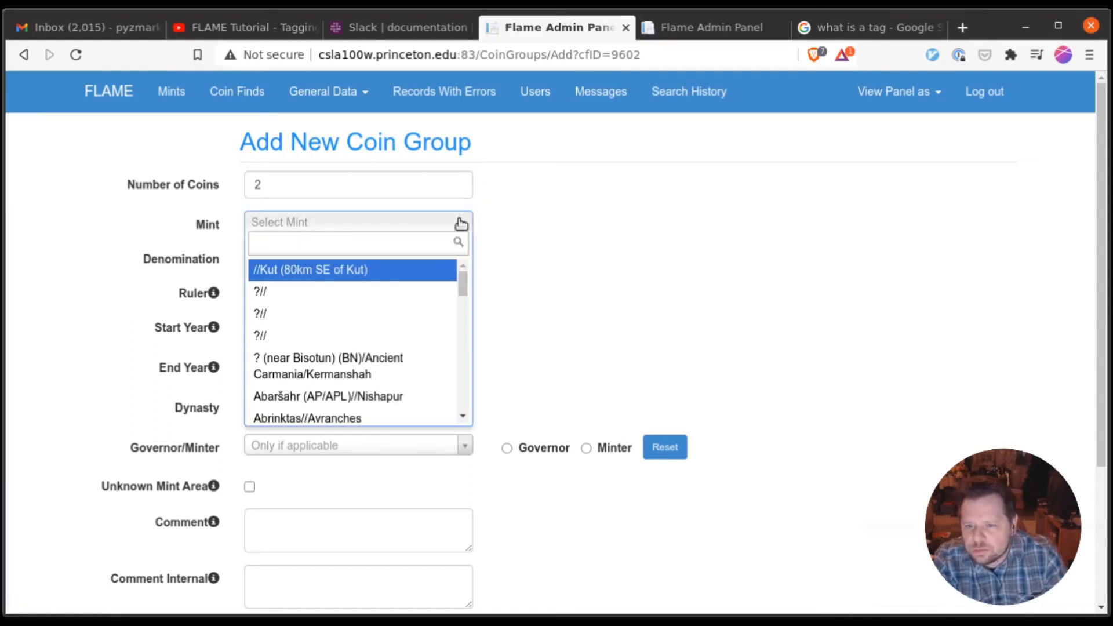
type("const")
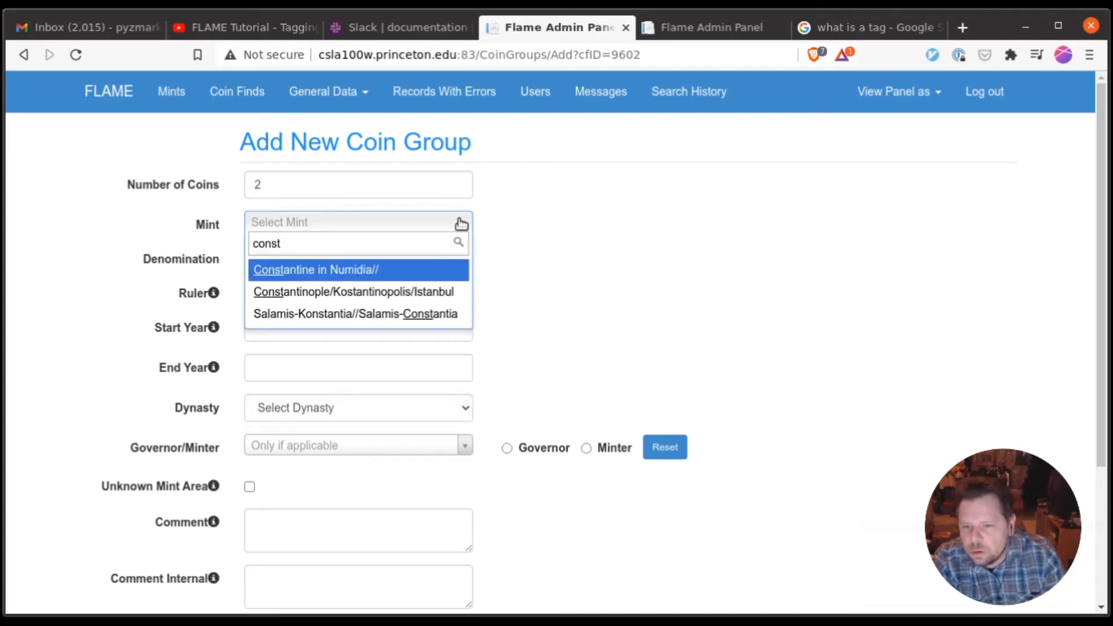
left_click(410, 292)
Choose the (Gold) 1.25 solidus denomination and the ruler Honorius or Theodosius II, and save the coin group.
left_click(386, 257)
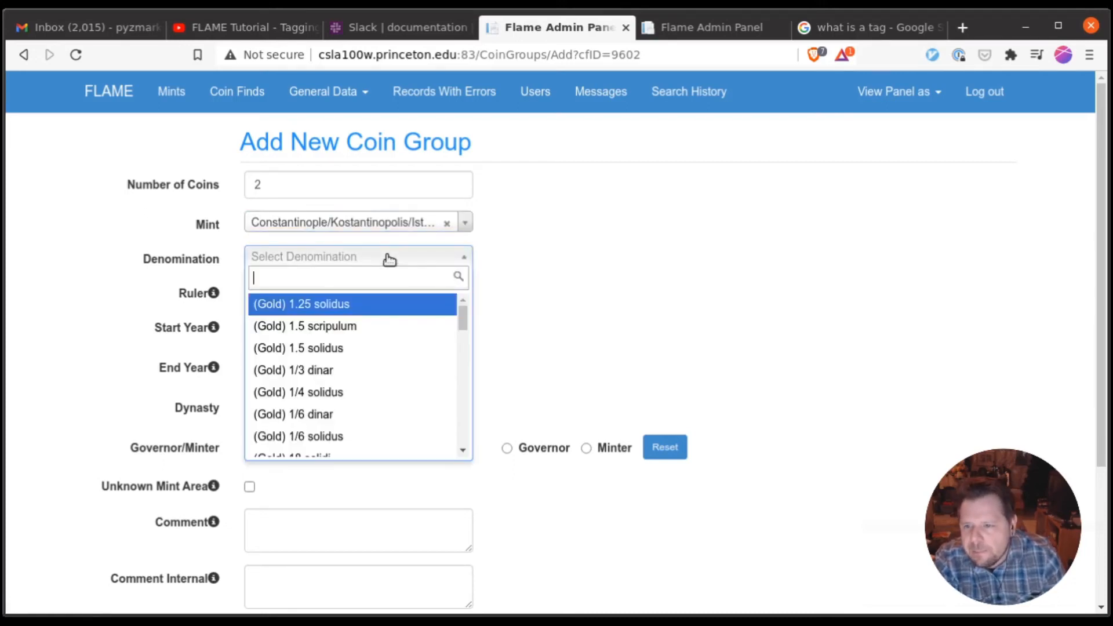
left_click(357, 311)
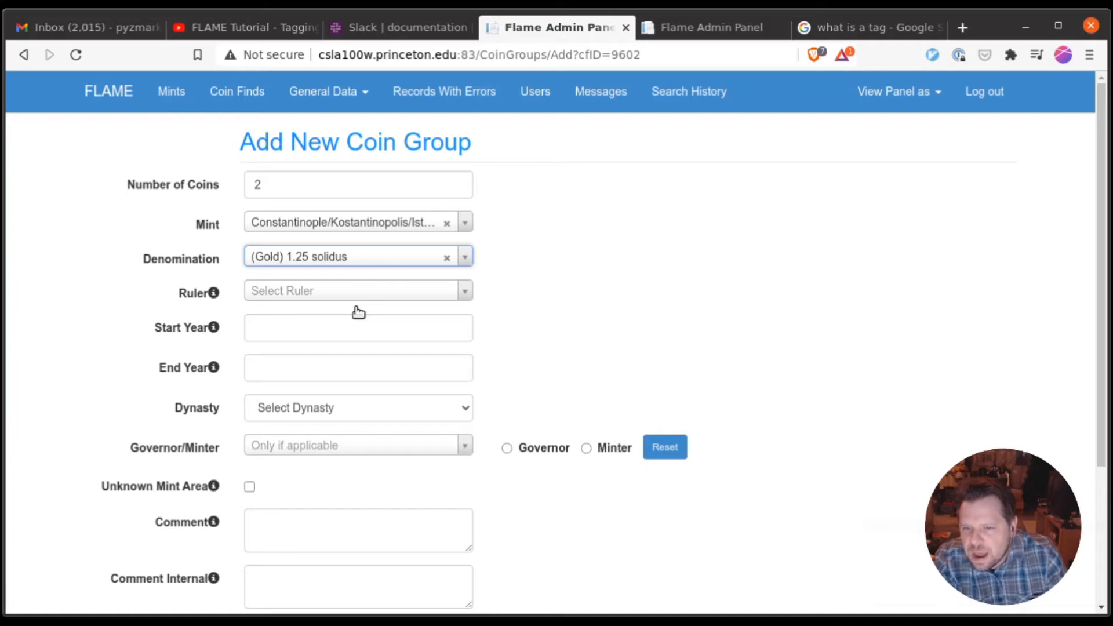
left_click(441, 293)
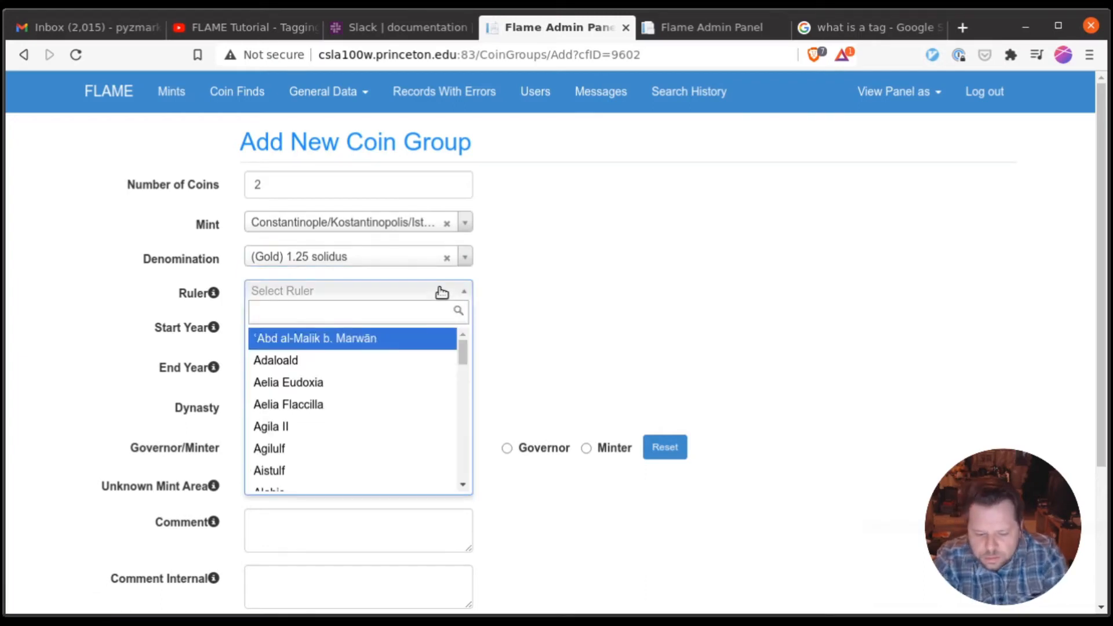
type("theodosiu")
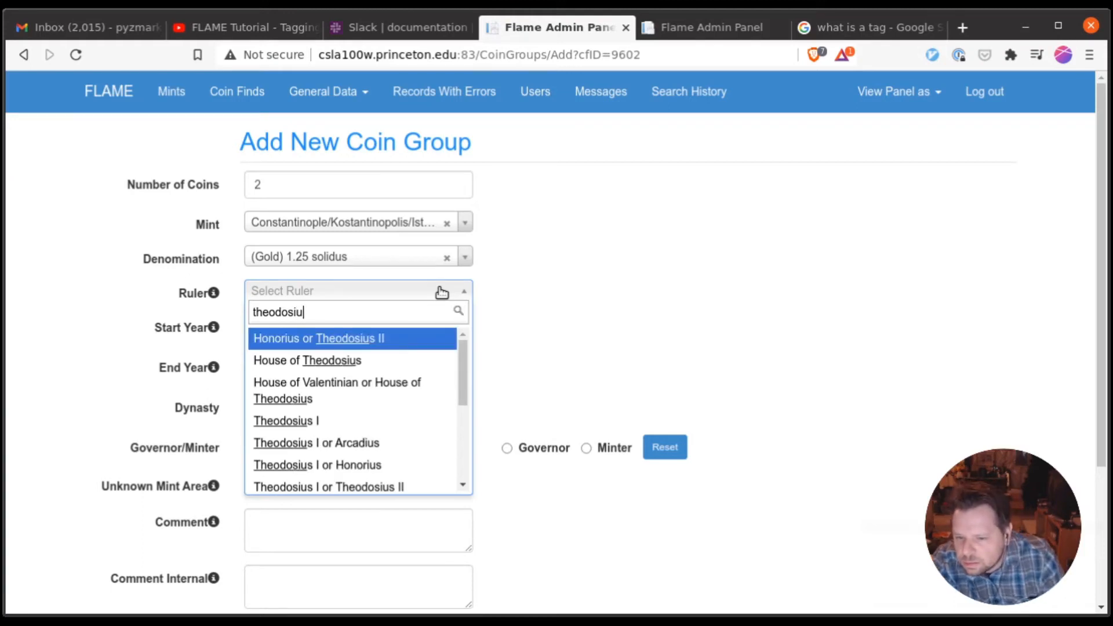
left_click(389, 338)
scroll(275, 572, "down", 3)
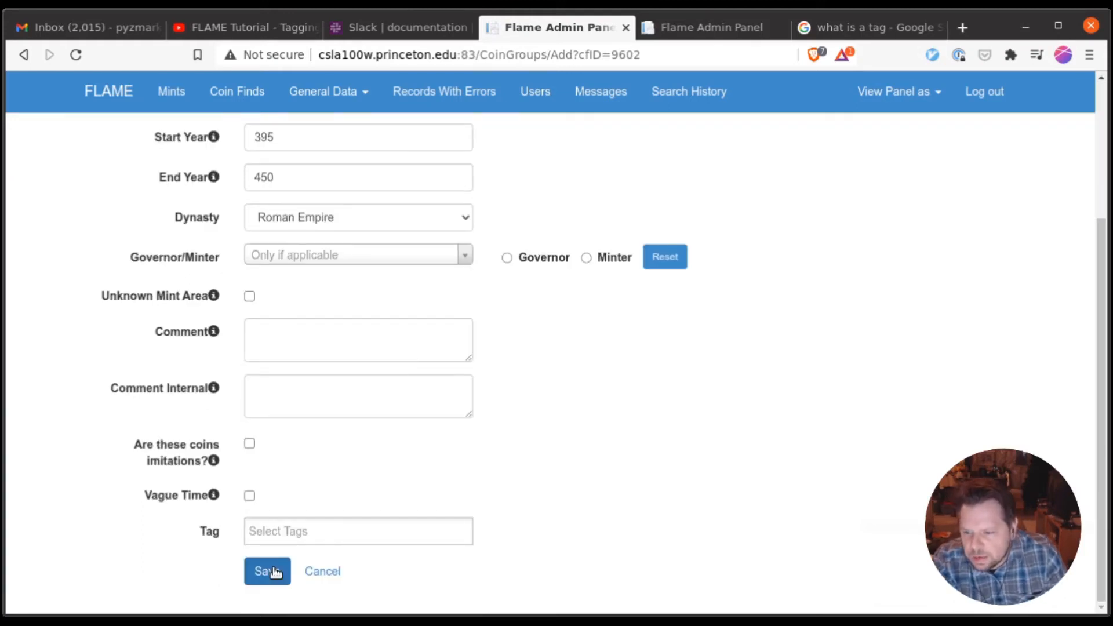
left_click(268, 571)
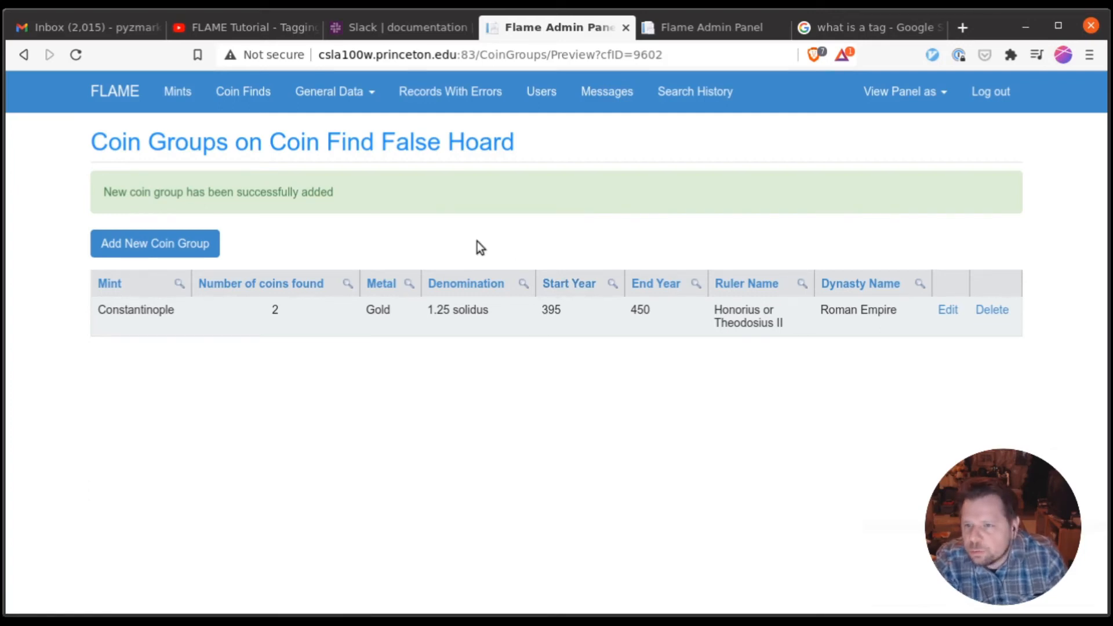
Reopen the False Hoard coin find for editing and check its tag field and other details.
left_click(243, 99)
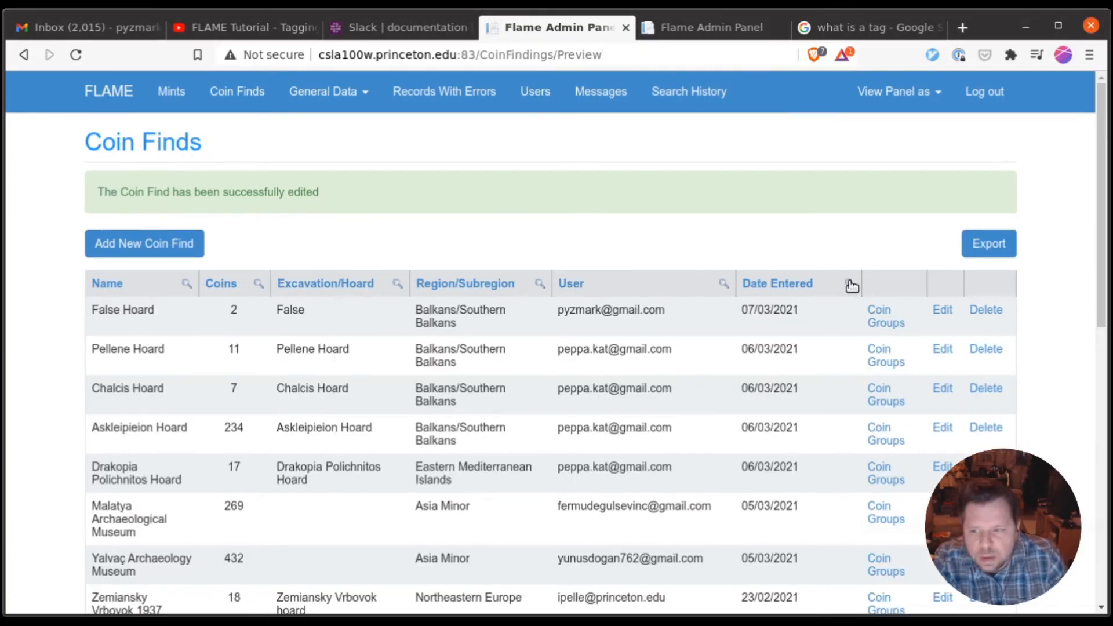
left_click(943, 313)
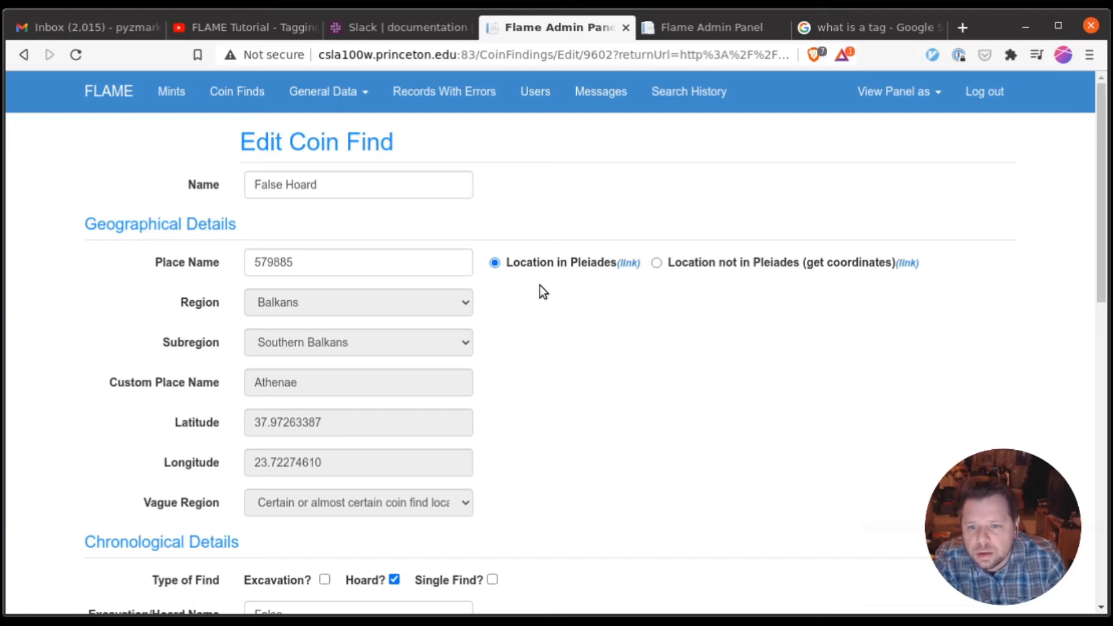
scroll(542, 290, "down", 10)
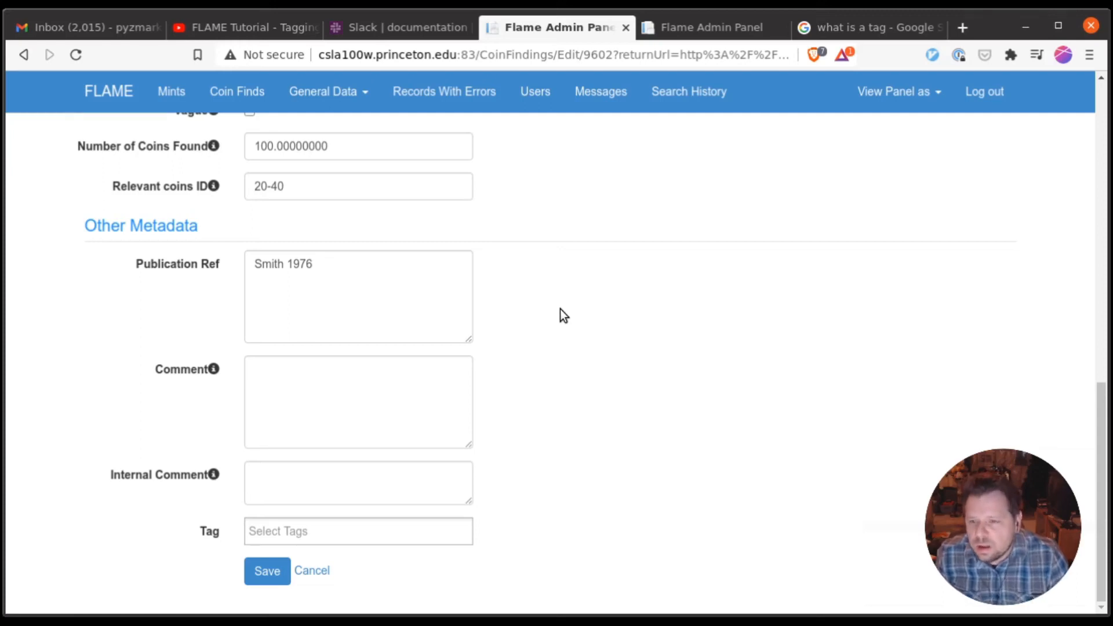
scroll(560, 308, "up", 15)
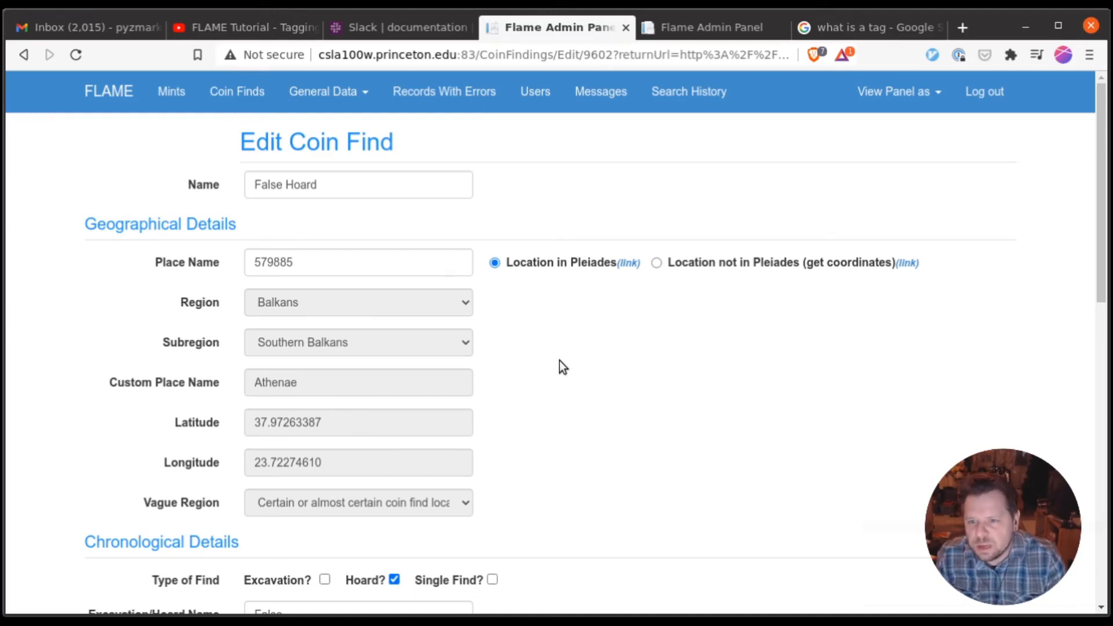
scroll(558, 360, "down", 12)
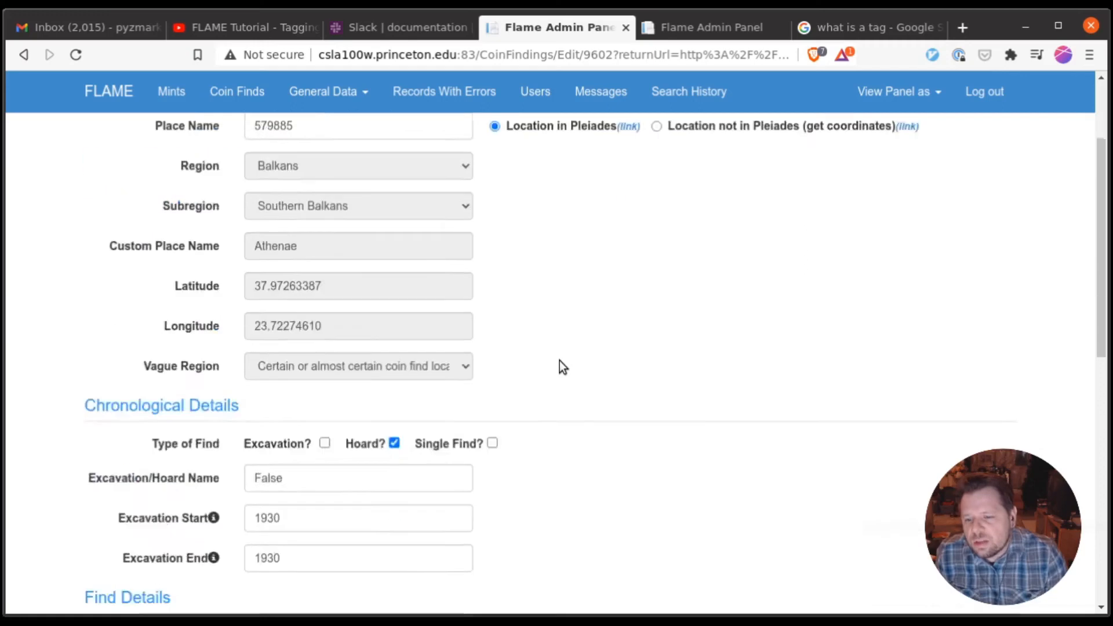
scroll(559, 361, "up", 12)
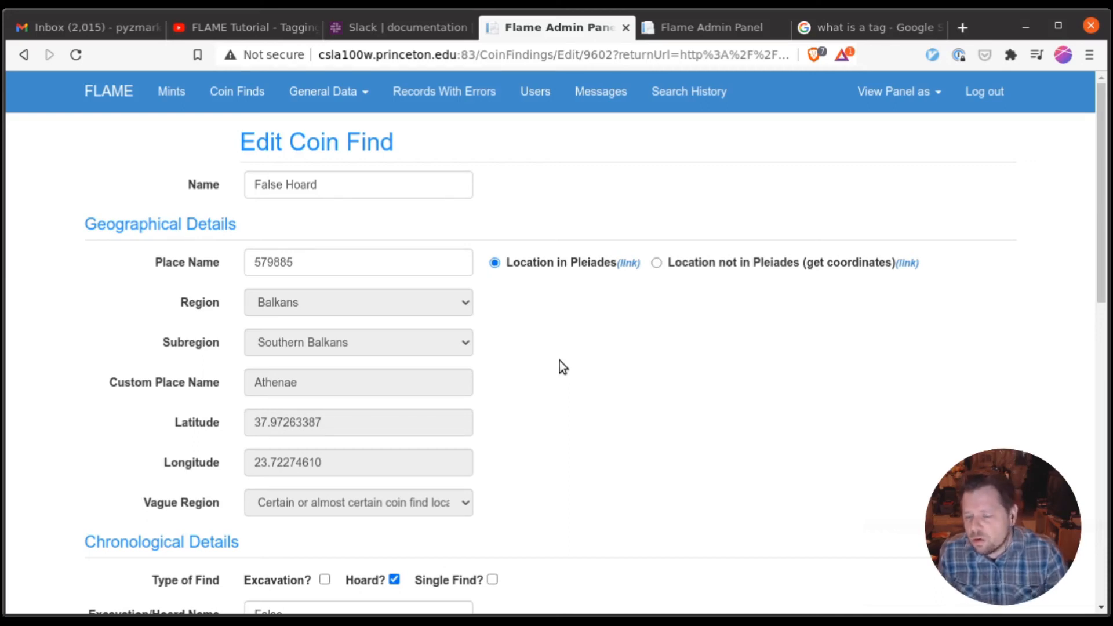
Assign the tag Bug:Finds without Groups:Unfixable to the False Hoard coin find.
scroll(560, 365, "down", 8)
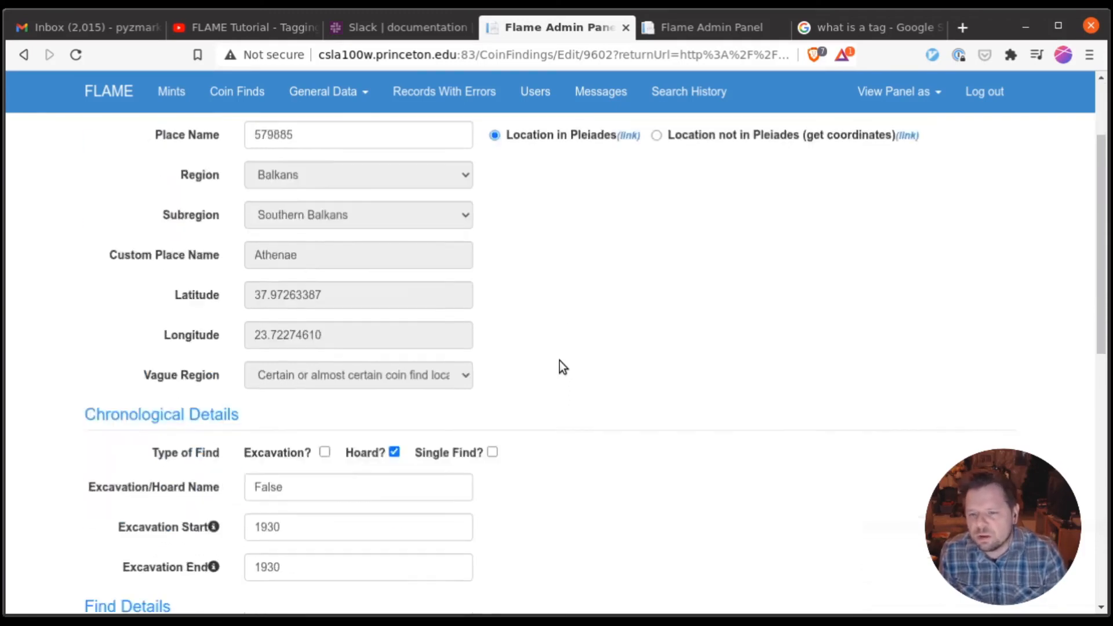
scroll(560, 364, "down", 3)
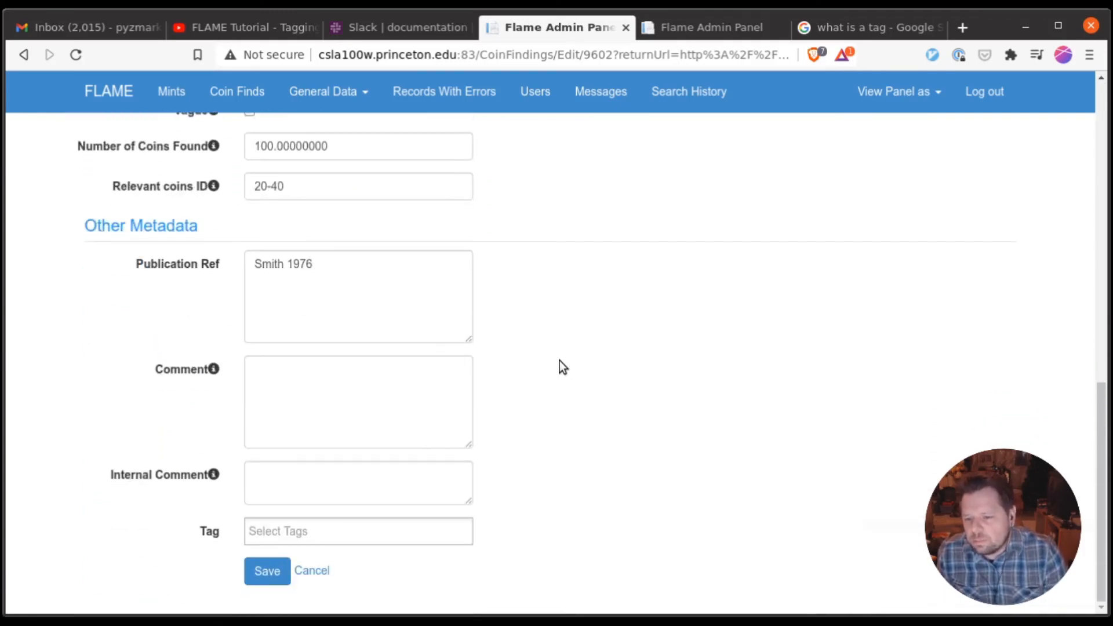
left_click(315, 532)
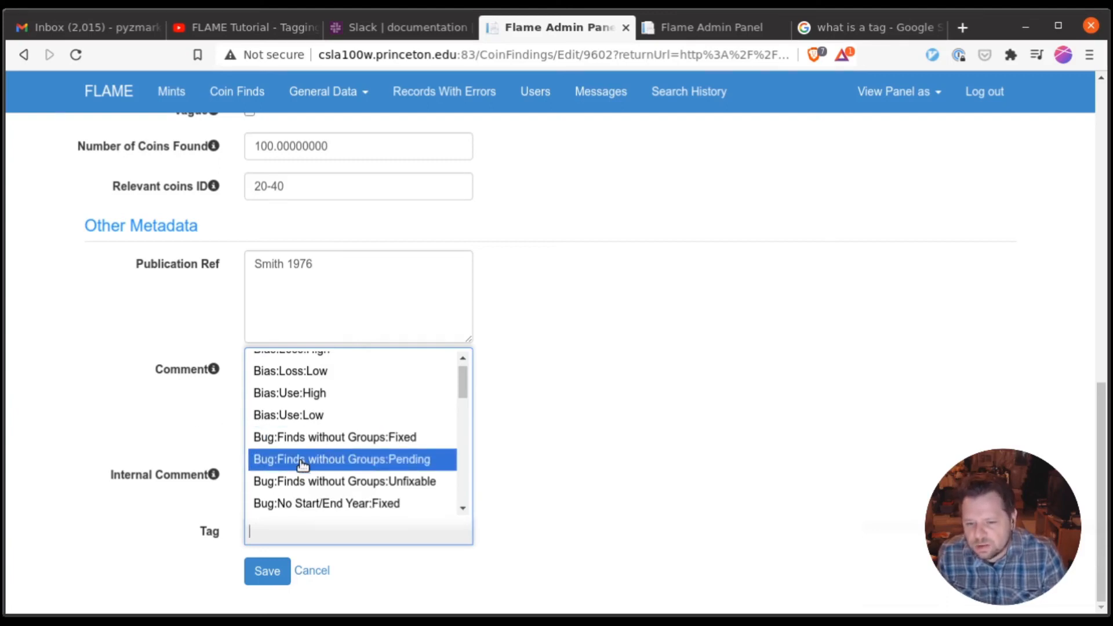
left_click(316, 482)
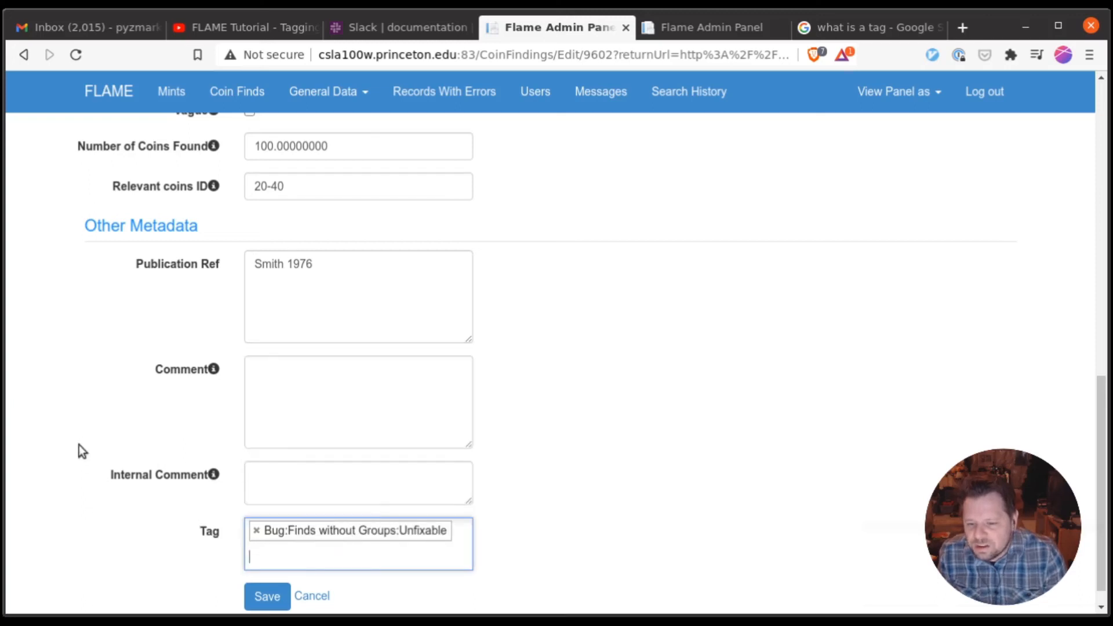
scroll(102, 410, "down", 1)
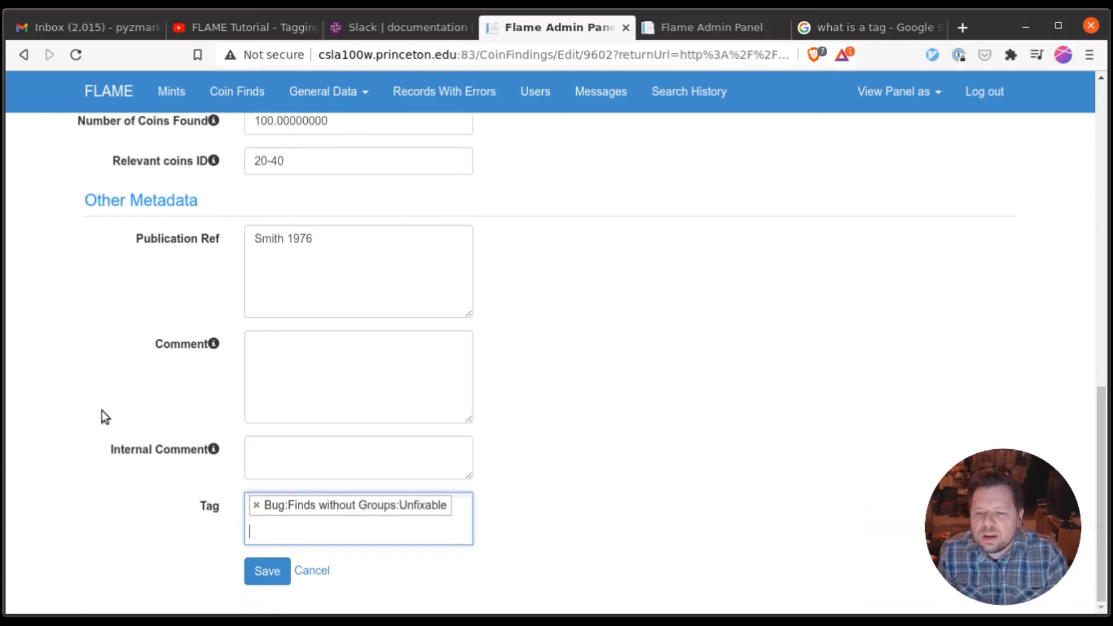